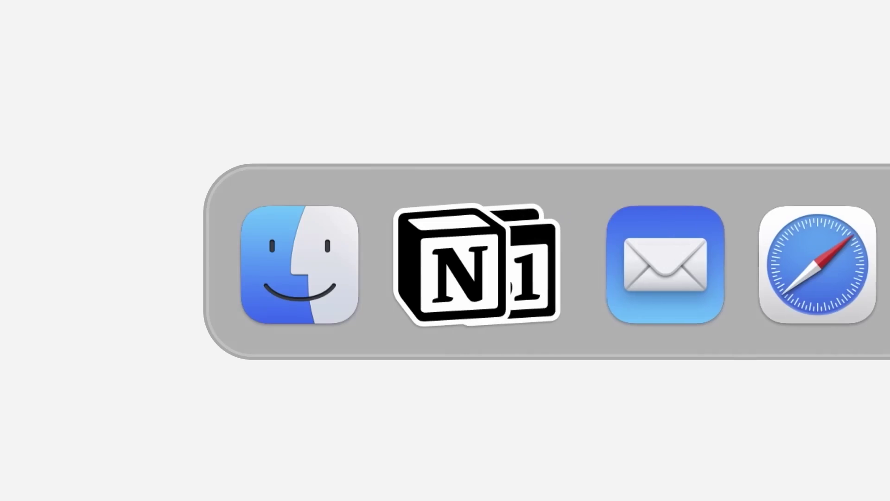
Step: Launch Notion Calendar and show the Data Science Team, Data Science Core and Personal calendars
left_click(628, 294)
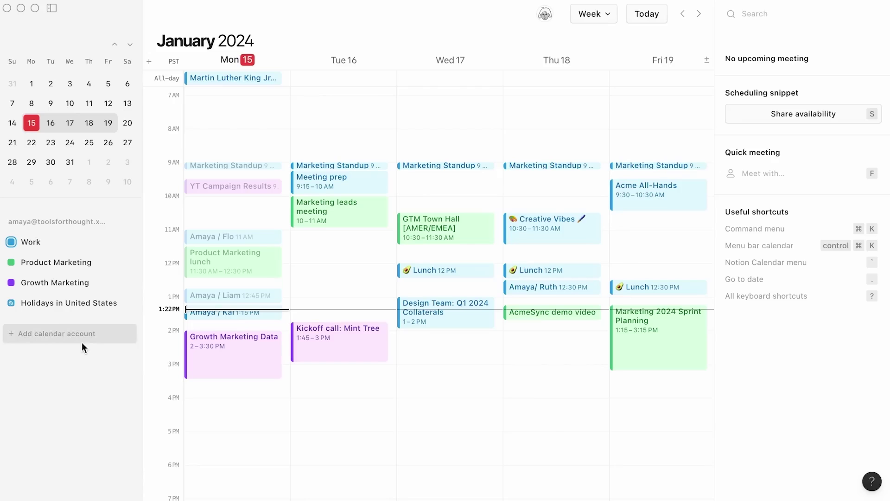
left_click(81, 341)
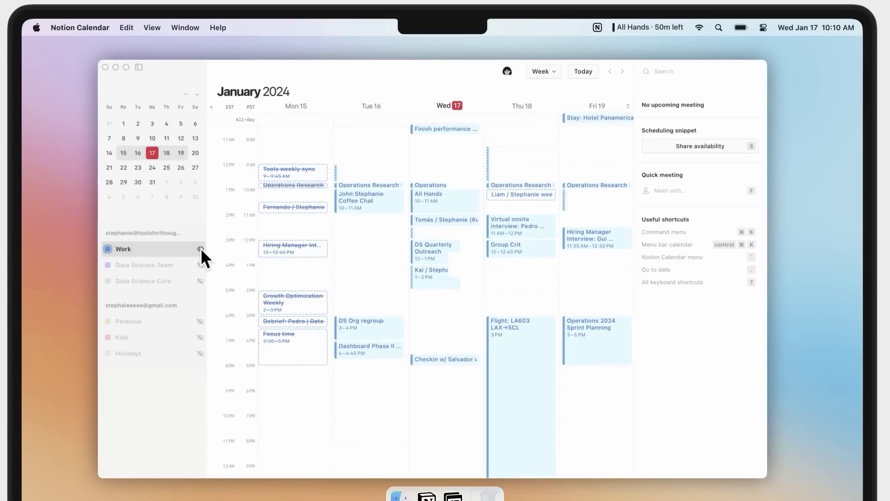
left_click(200, 265)
left_click(200, 281)
left_click(200, 321)
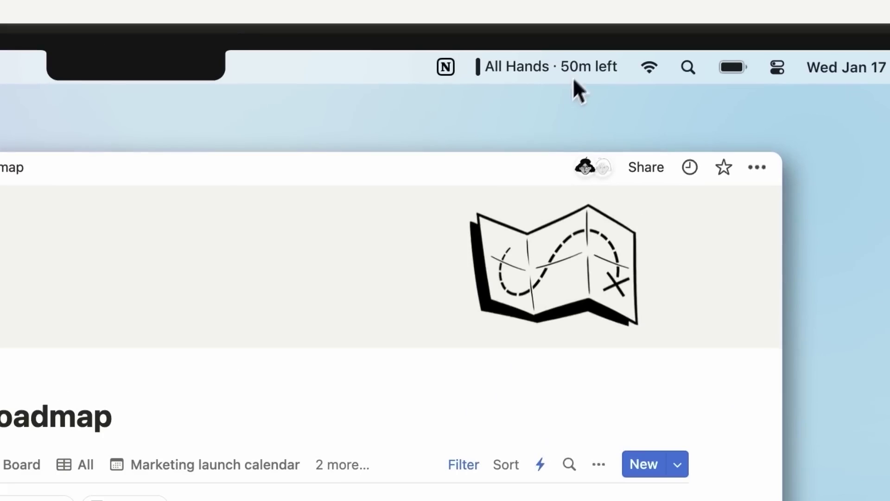
Step: Check today's upcoming meetings, then add Wednesday 17 and Thursday 18 availability slots
left_click(574, 77)
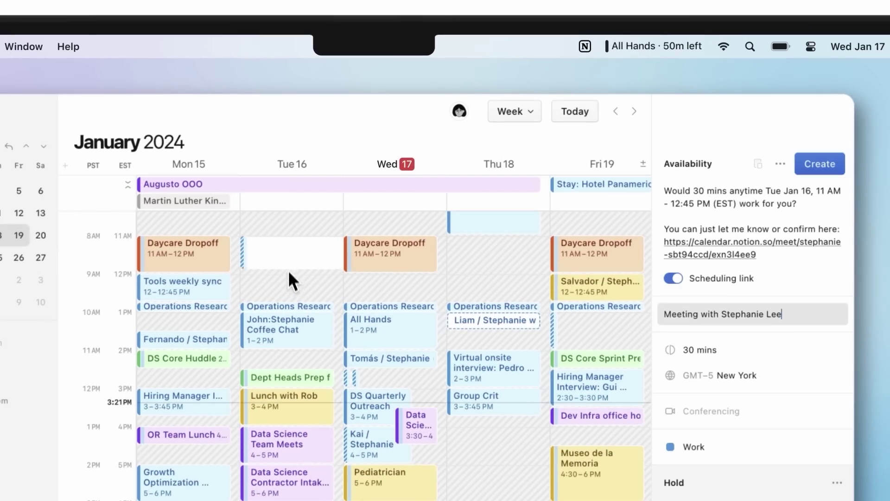
left_click_drag(401, 301, 404, 278)
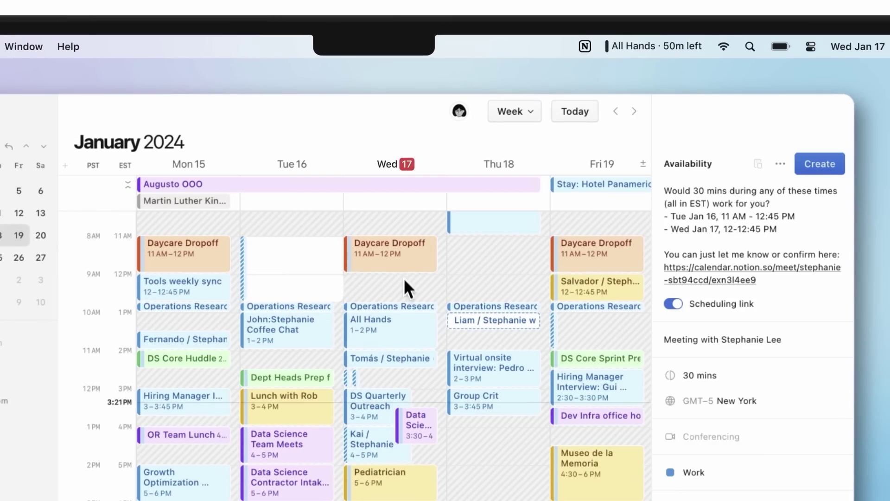
left_click_drag(498, 301, 506, 249)
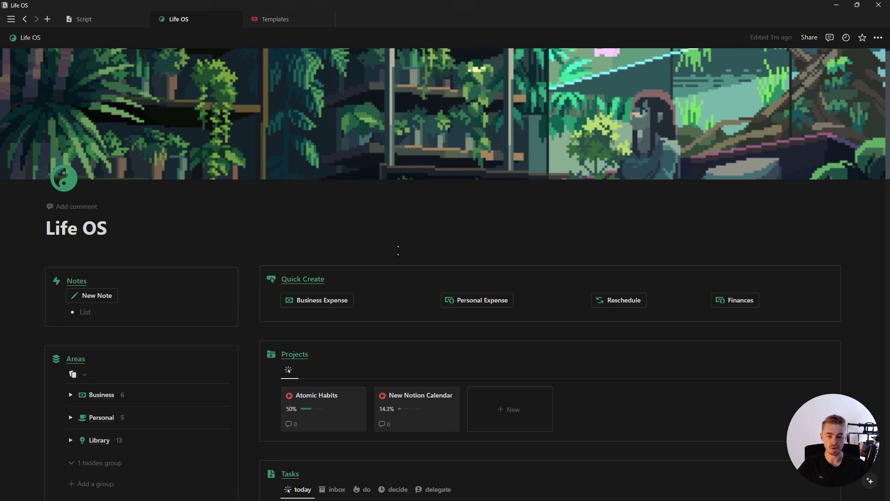
scroll(752, 142, "down", 10)
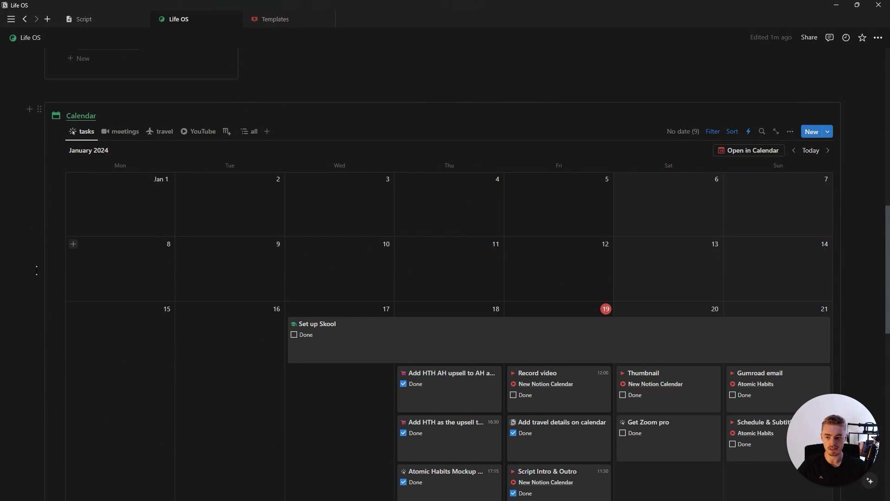
Step: Open Notion Calendar from the Calendar entry in the Life OS sidebar
mouse_move(3, 325)
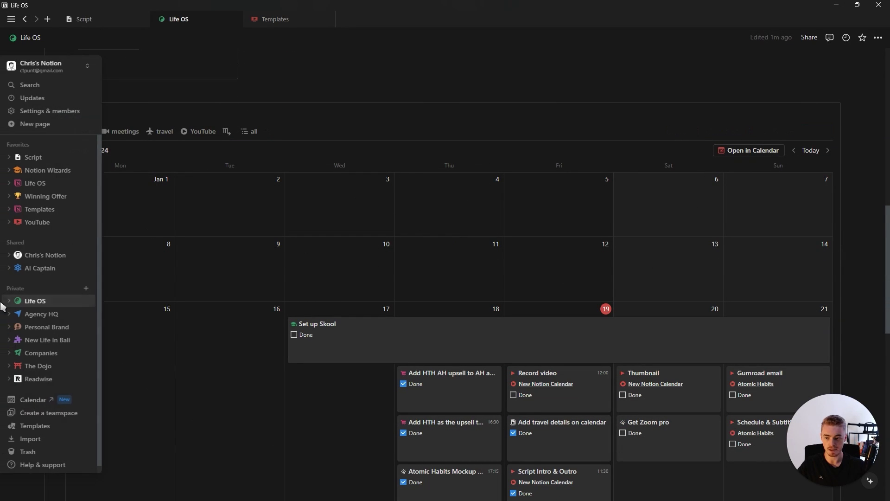
left_click(59, 406)
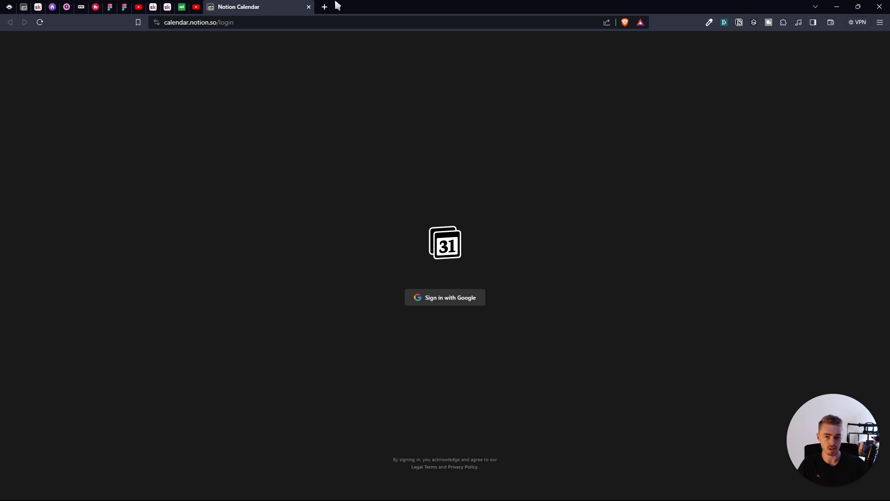
Step: Sign in to Notion Calendar with the Google account
left_click(433, 300)
left_click(459, 330)
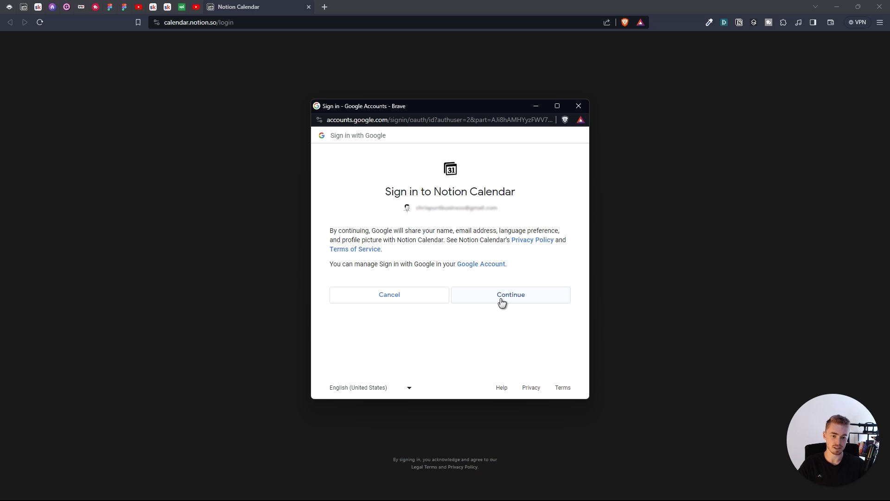
left_click(502, 301)
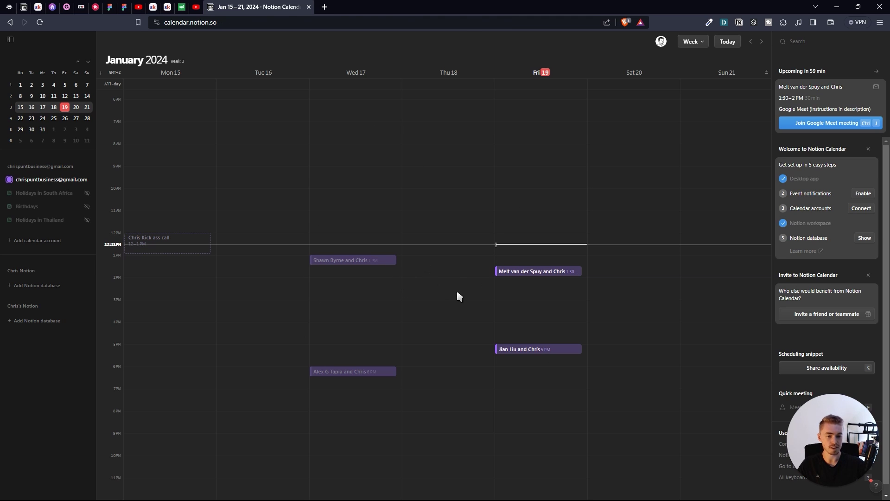
Step: Review the details of the Friday 1:30 PM meeting
left_click(541, 274)
scroll(821, 288, "down", 5)
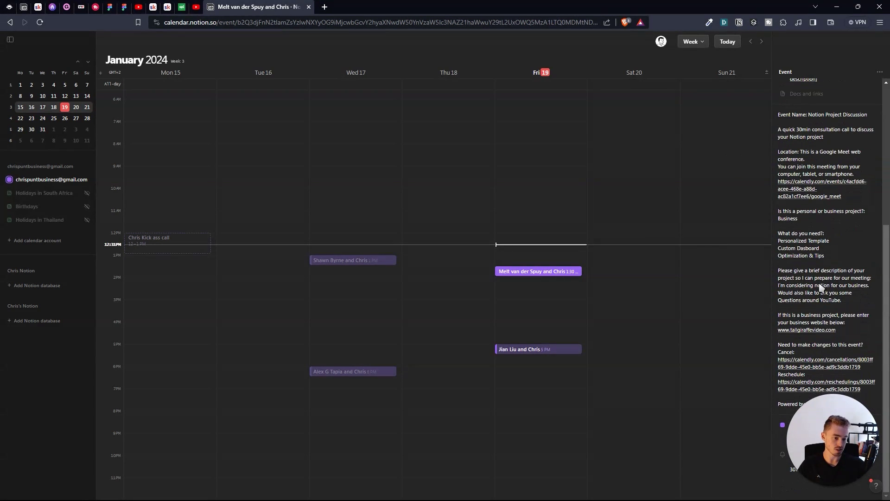
scroll(820, 288, "up", 4)
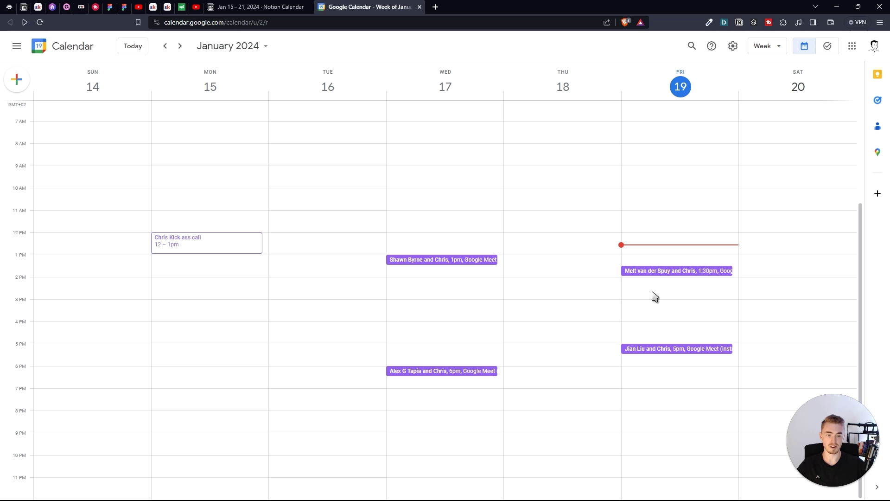
Step: Create a Friday 19 2:30–4:30 PM 'Example' event, then draft a Saturday 12–2 PM event
left_click_drag(654, 292, 632, 332)
type("Example")
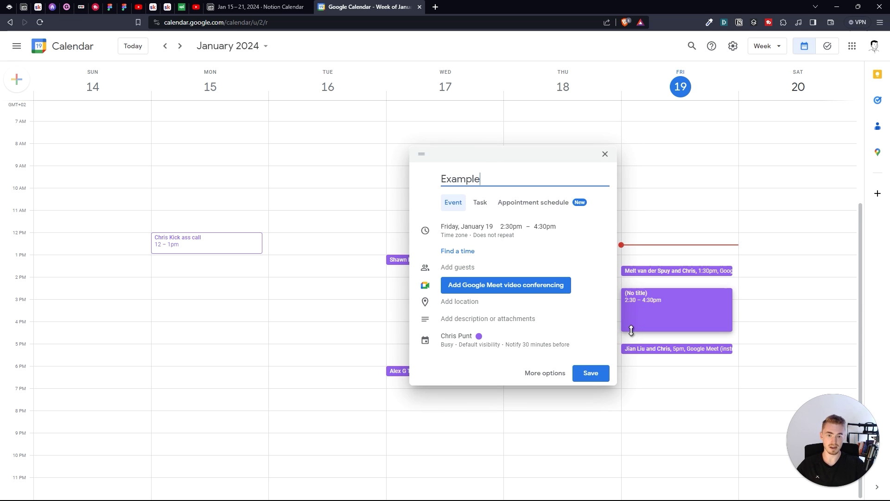
left_click(590, 372)
left_click(238, 5)
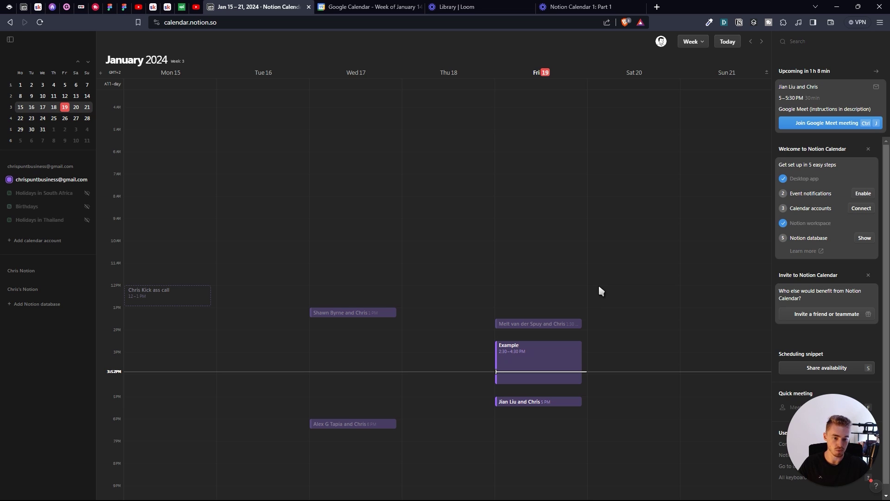
left_click_drag(599, 288, 596, 330)
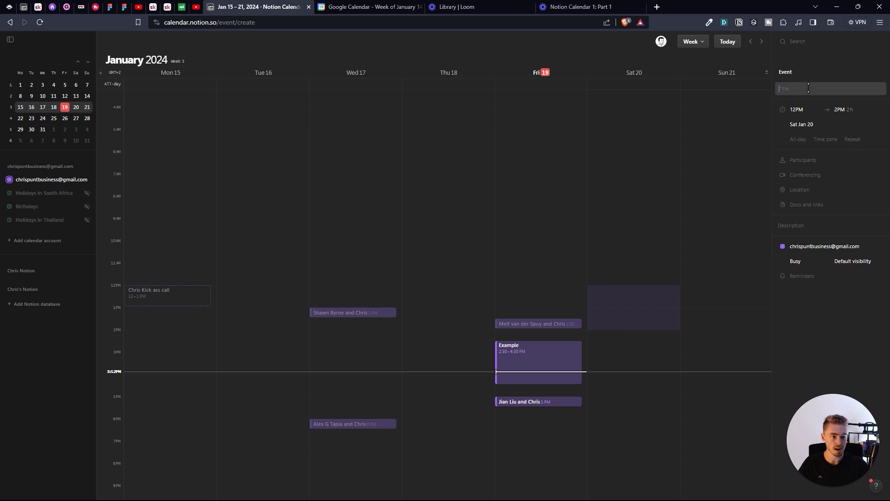
Step: Save the Saturday 12–2 PM New event with a 30-minute reminder and no conferencing
key("Return")
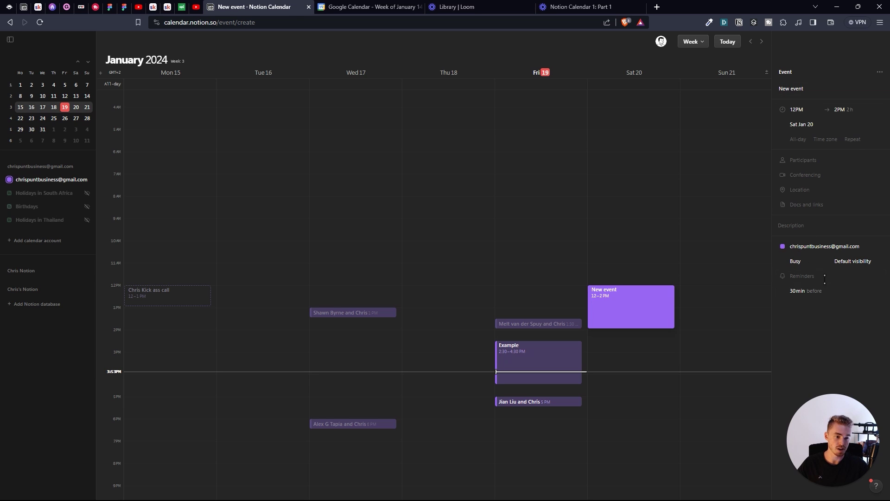
left_click(802, 276)
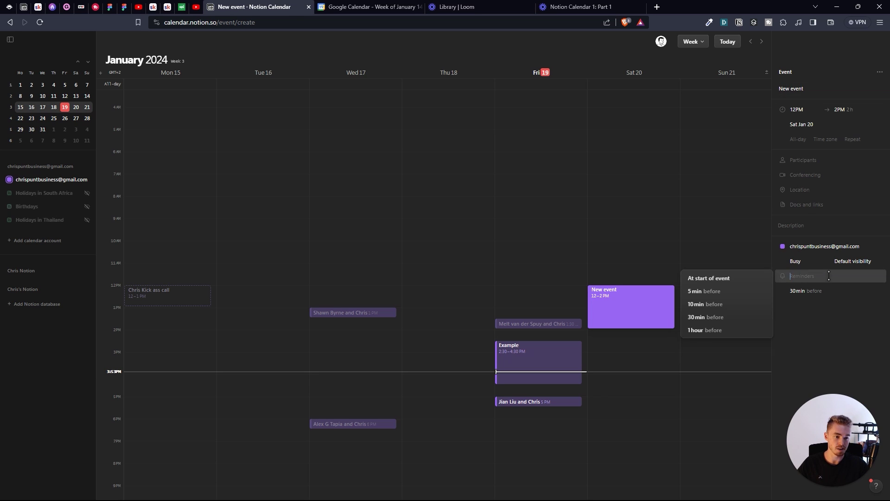
left_click(814, 175)
left_click(763, 191)
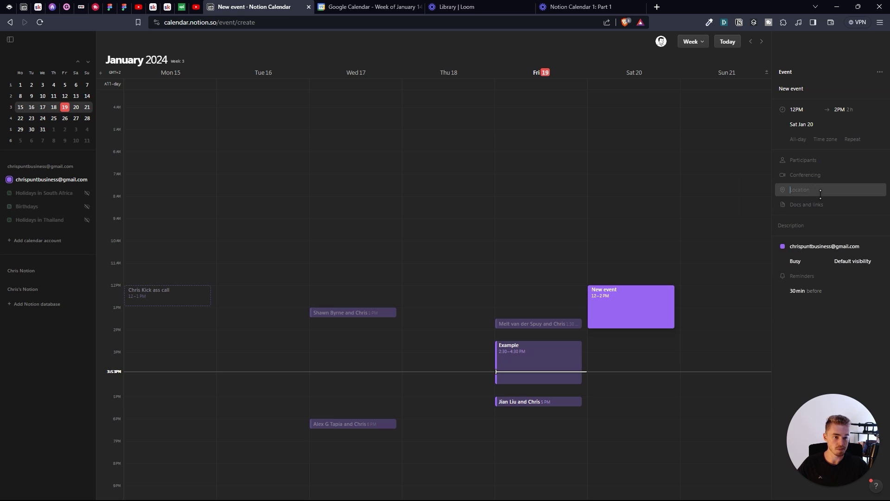
left_click(779, 204)
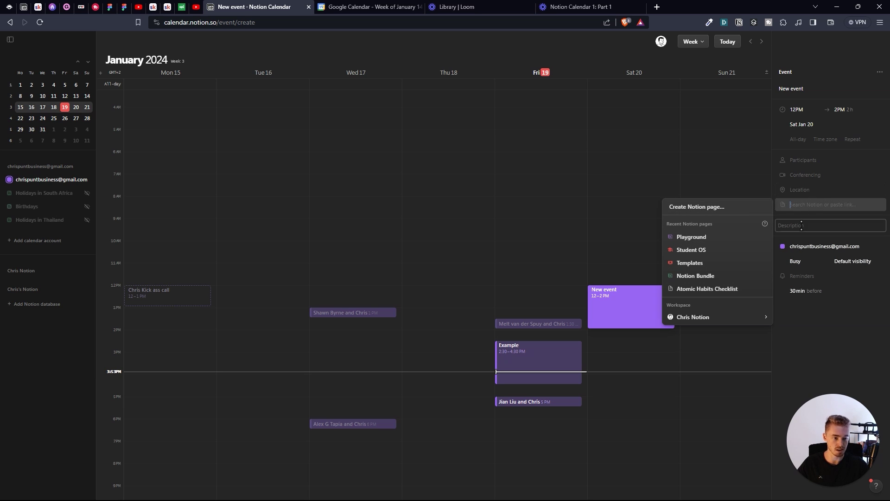
left_click(819, 225)
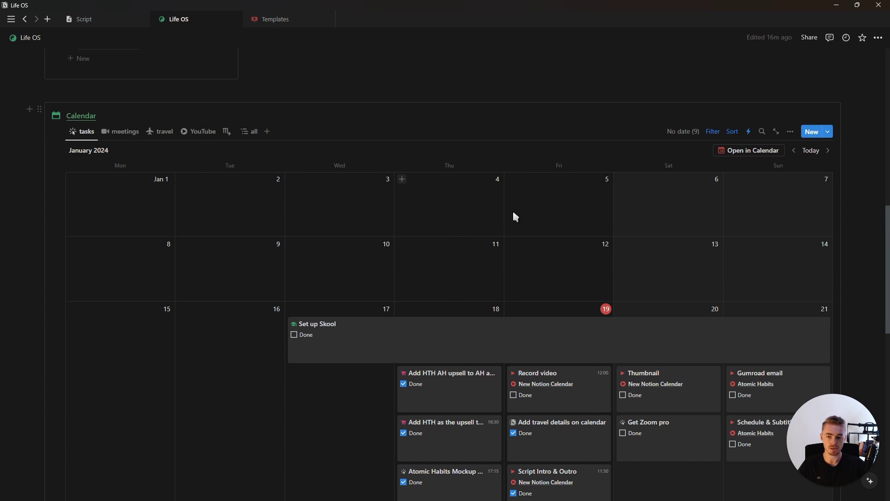
Step: Connect the Life OS Tasks database and toggle its visibility off and on twice
left_click(754, 154)
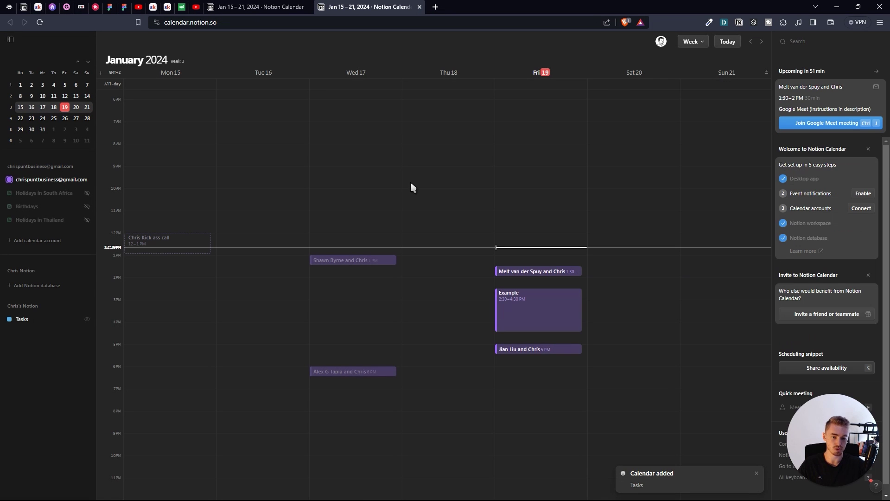
left_click(87, 319)
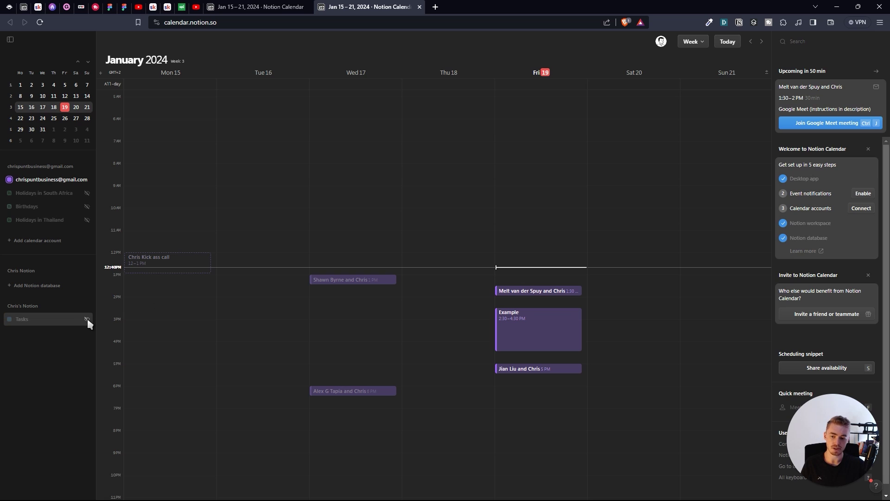
left_click(86, 319)
left_click(87, 319)
left_click(86, 320)
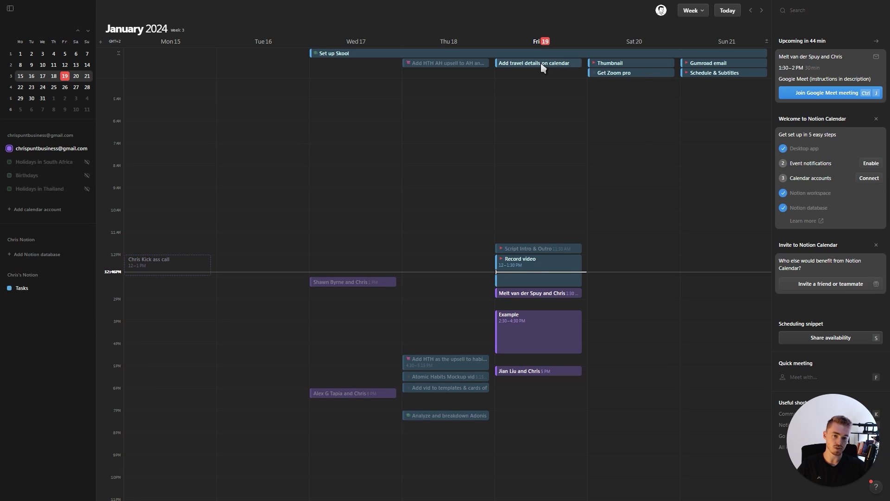
Step: Drag the 'Add travel details on calendar' task onto Saturday 20 and check its date in Notion
left_click_drag(528, 67, 537, 308)
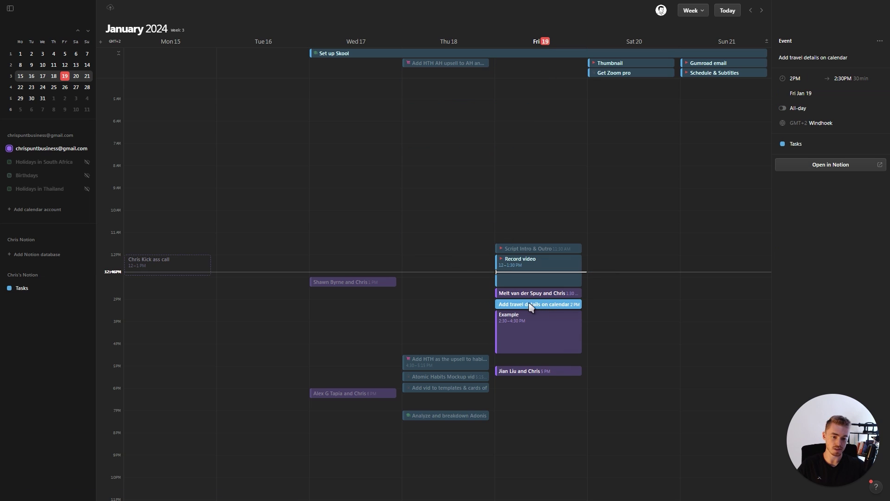
key("Escape")
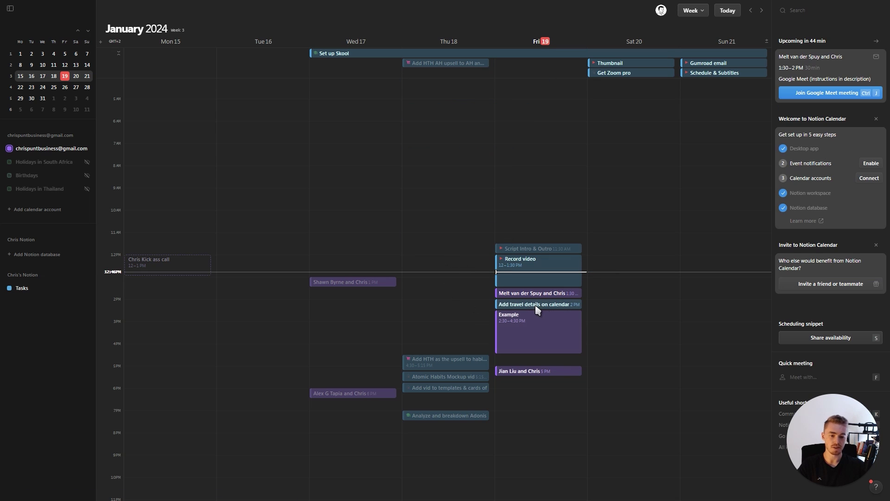
key("alt+Tab")
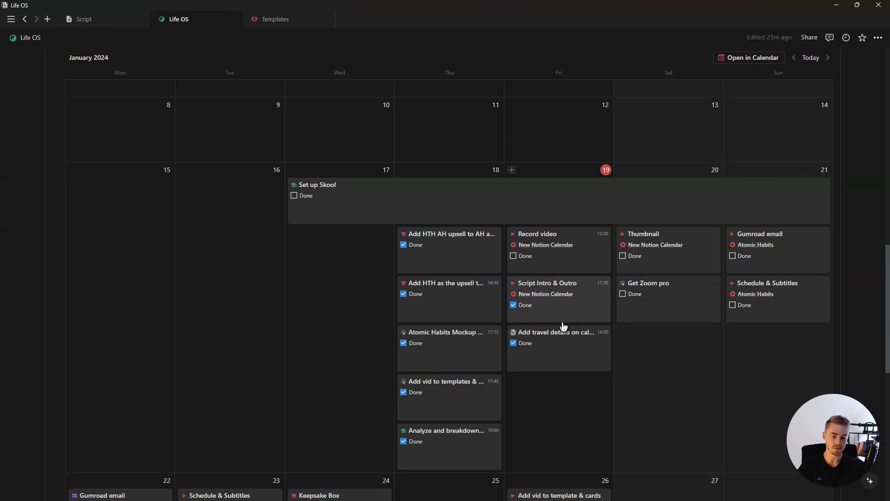
left_click(602, 340)
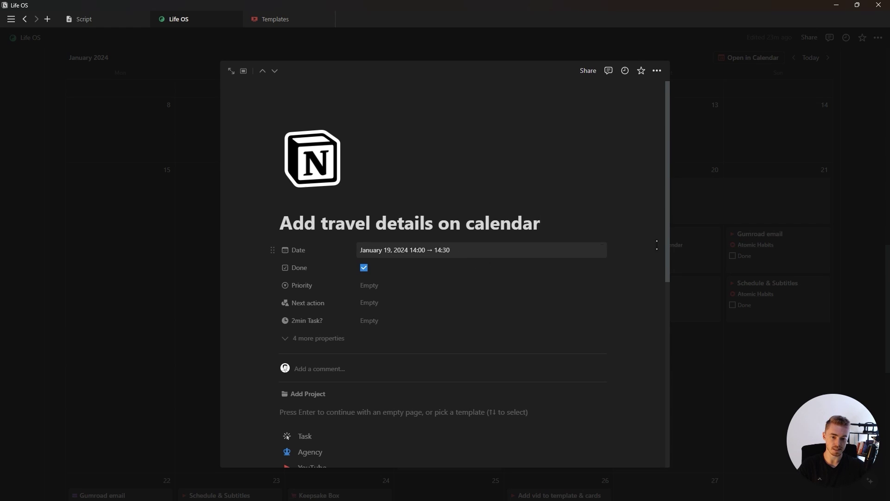
left_click(599, 253)
Step: Make the Example event start at 3:15 PM, re-place the travel task, and recheck in Notion
left_click_drag(529, 312, 618, 341)
left_click(529, 306)
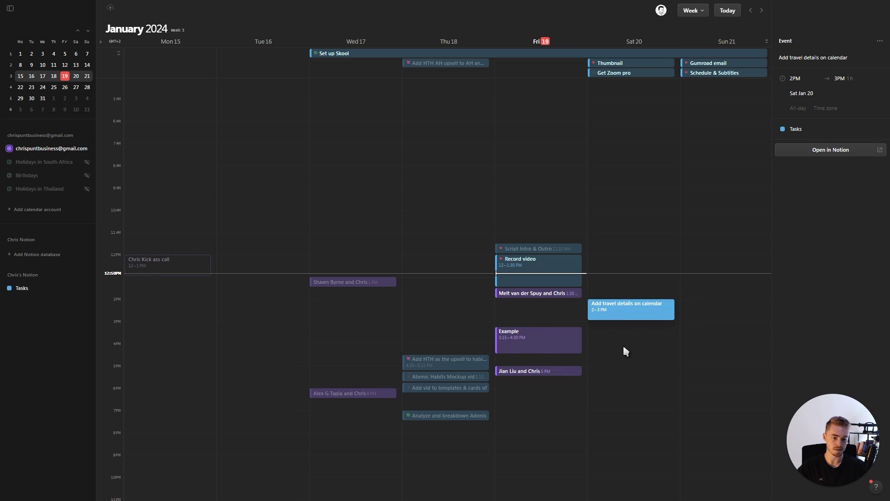
key("Escape")
key("alt+Tab")
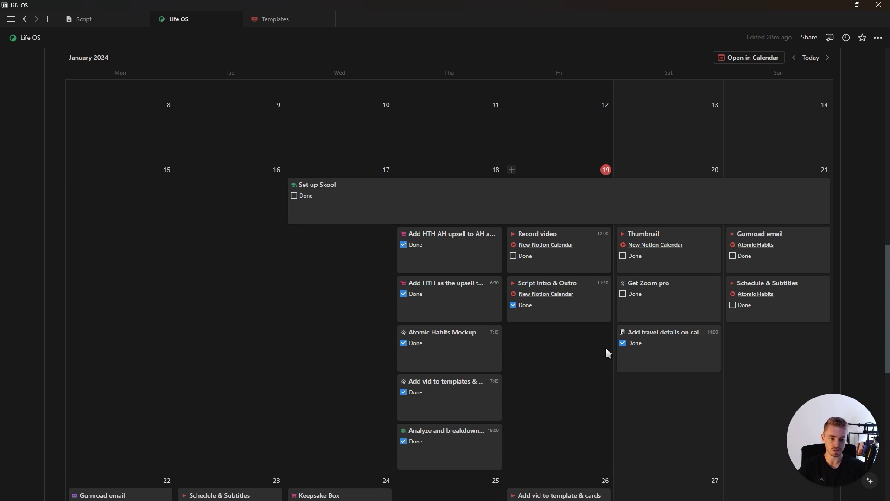
key("alt+Tab")
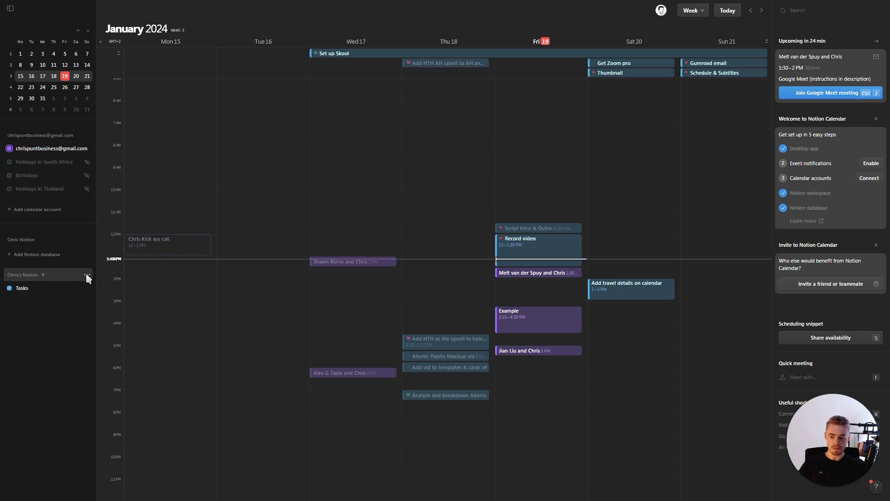
Step: Add the Content Workflow Notion database as a calendar
left_click(87, 275)
left_click(125, 277)
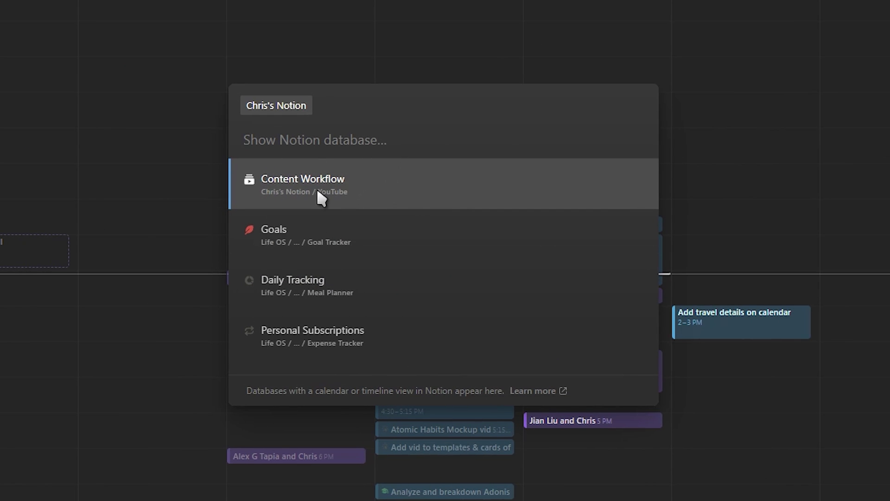
left_click(327, 184)
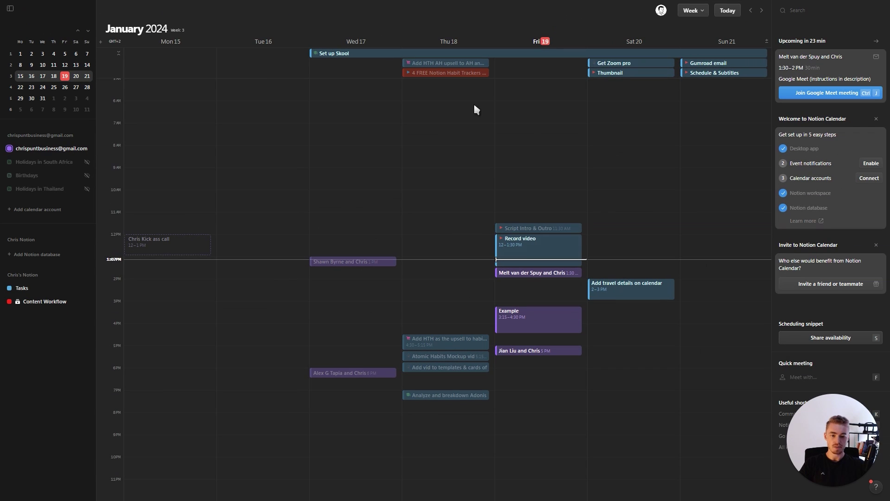
Step: Recolour the Tasks calendar green and the Google account calendar blue
right_click(45, 288)
left_click(80, 295)
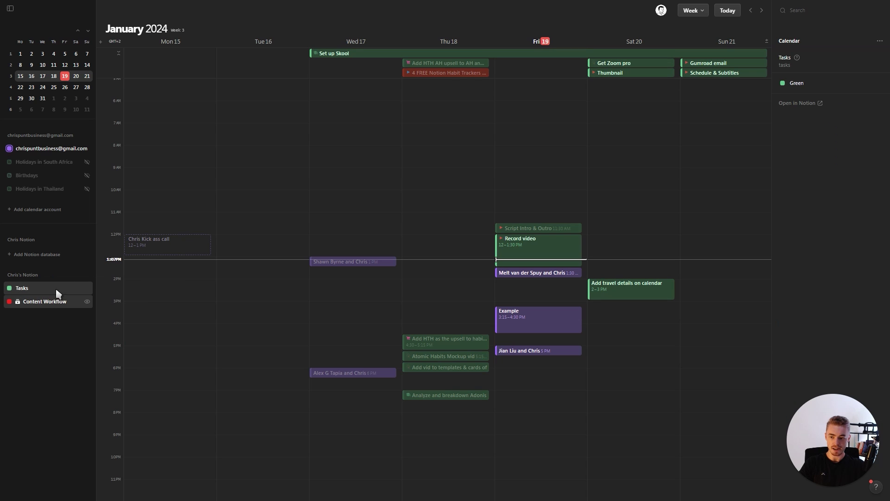
right_click(56, 149)
left_click(100, 155)
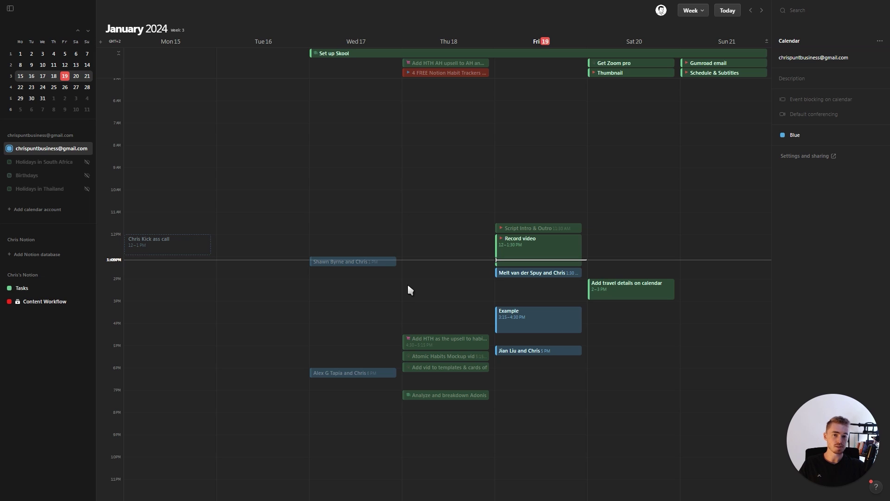
Step: Dismiss the database list and delete Friday's Example event
left_click(37, 254)
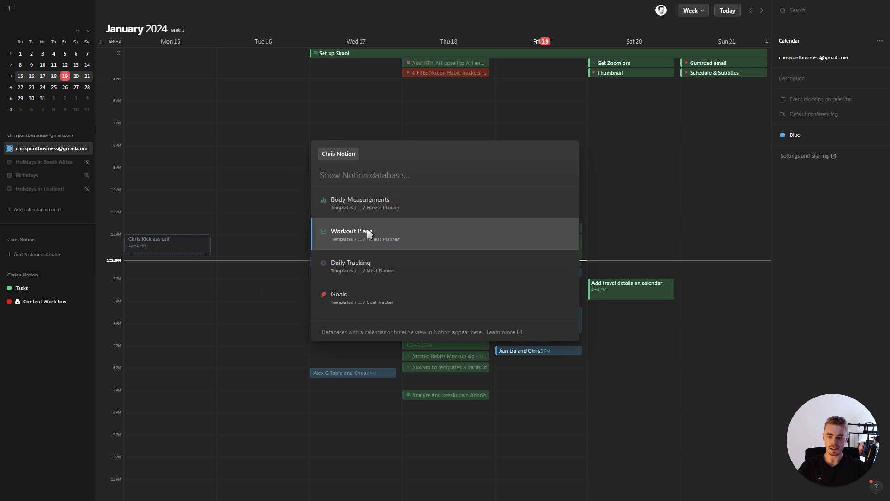
left_click(289, 266)
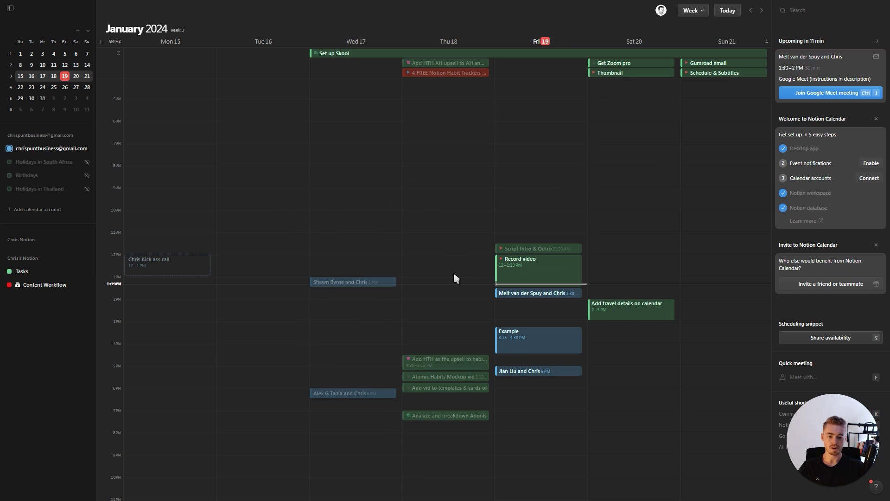
left_click(551, 347)
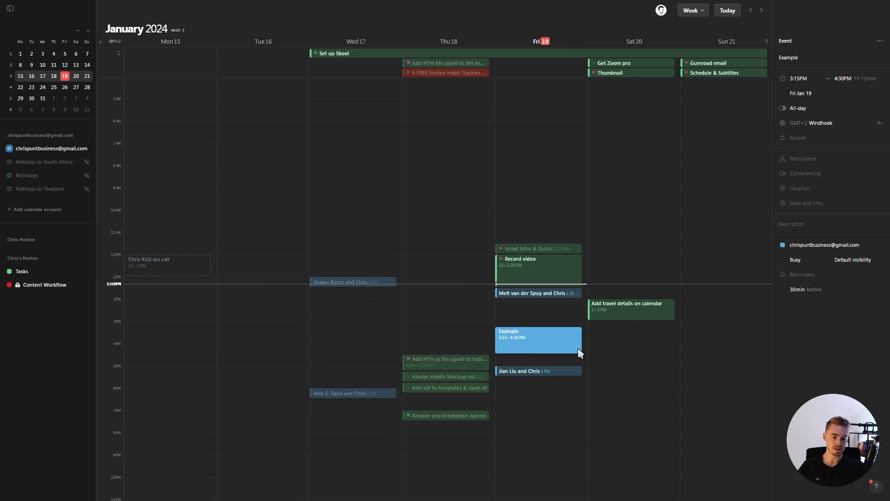
key("Delete")
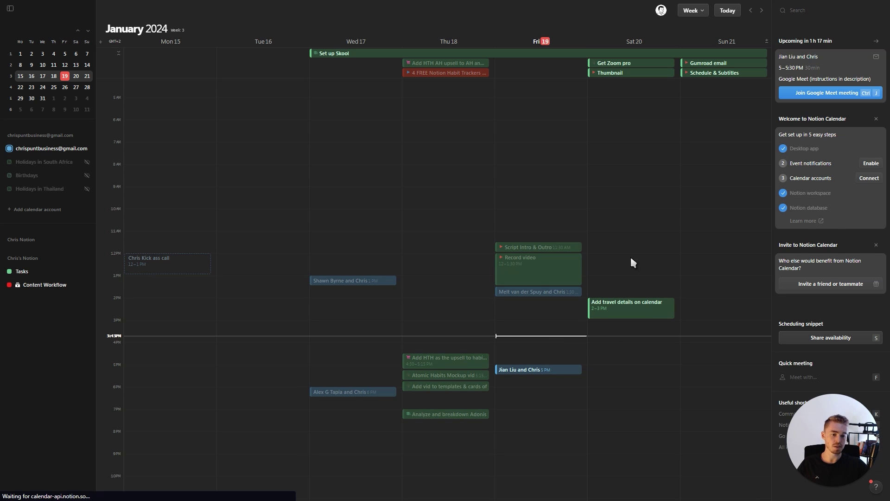
Step: Create a 'New task' event on Saturday 20 and open it
left_click(631, 258)
type("New task")
key("Return")
left_click(643, 264)
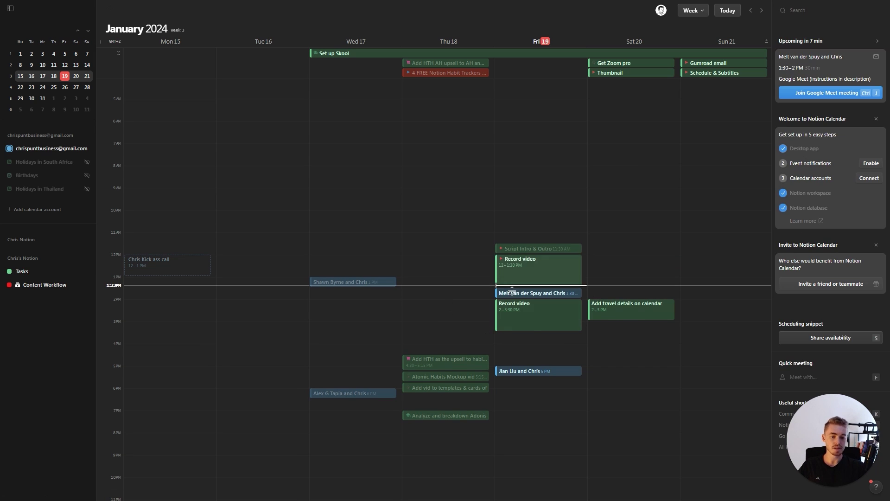
Step: Check the Record video task's start time, then draft a Saturday 10–11:45 AM event
left_click(549, 307)
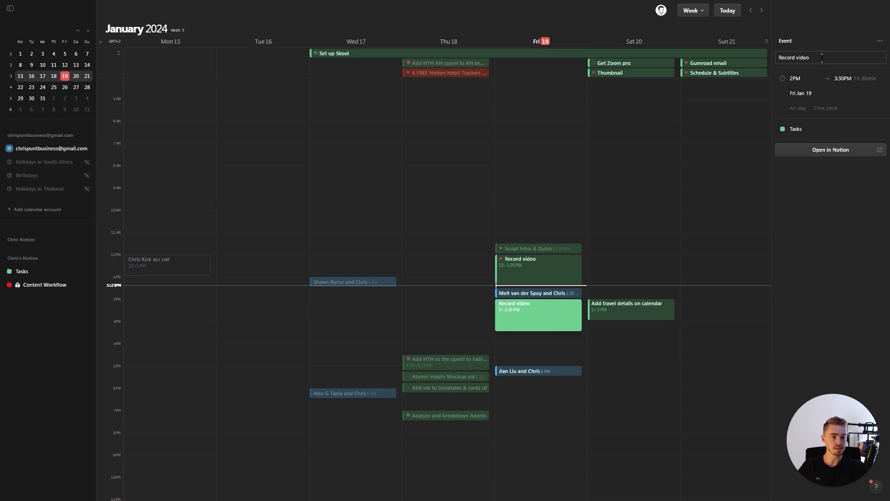
left_click(794, 78)
left_click(809, 122)
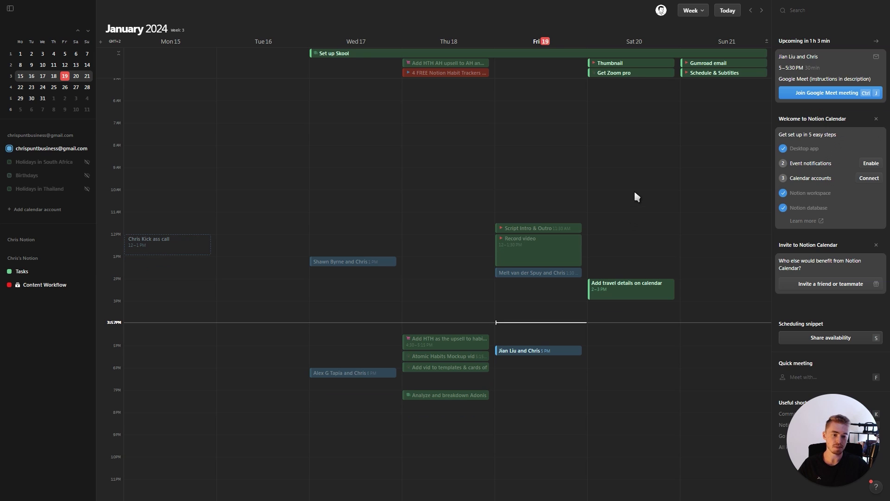
left_click_drag(633, 190, 634, 224)
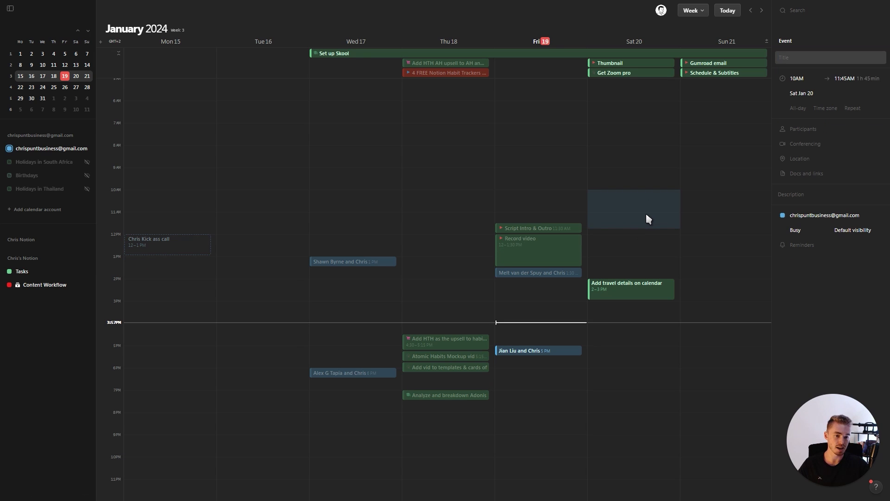
Step: Discard the 10–11:45 AM draft and save a Saturday 9:15 AM 'new event'
left_click(643, 175)
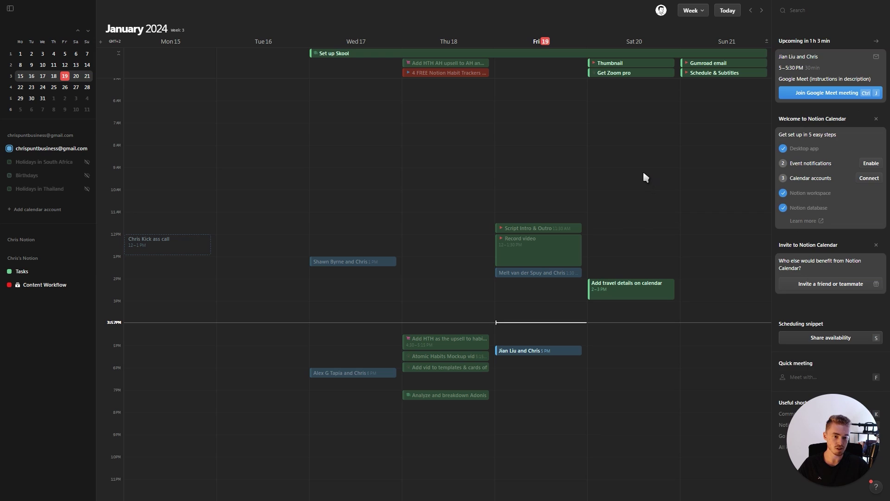
left_click(656, 177)
key("Return")
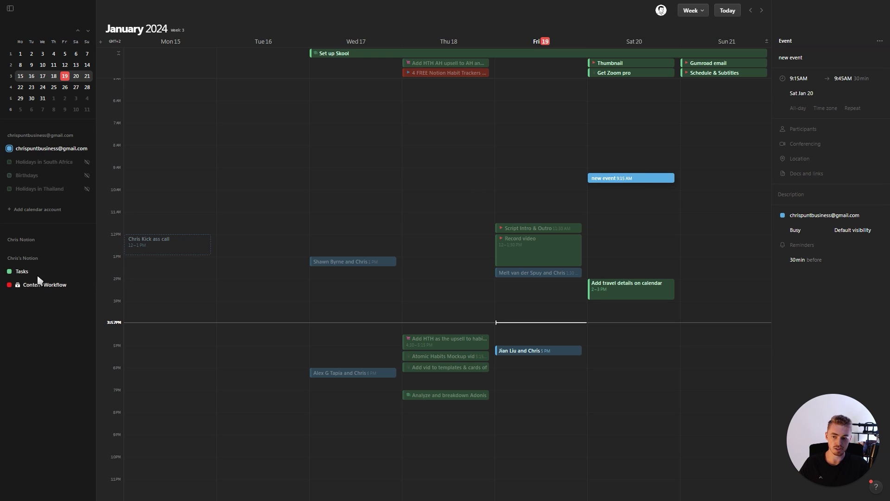
Step: Move the event's calendar to Tasks, then to Content Workflow
left_click(825, 221)
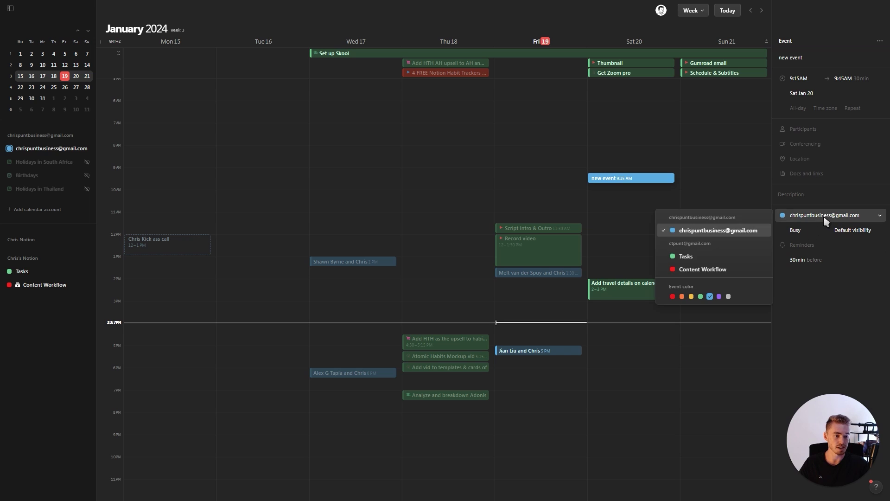
left_click(702, 260)
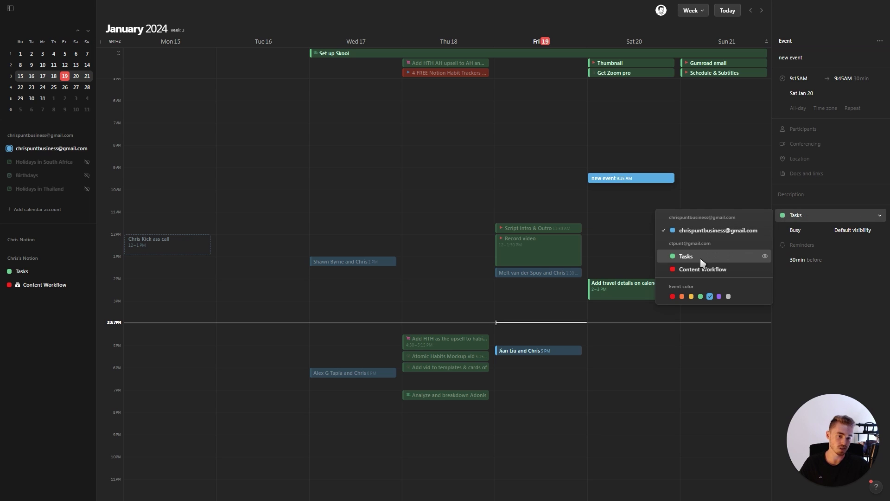
left_click(707, 259)
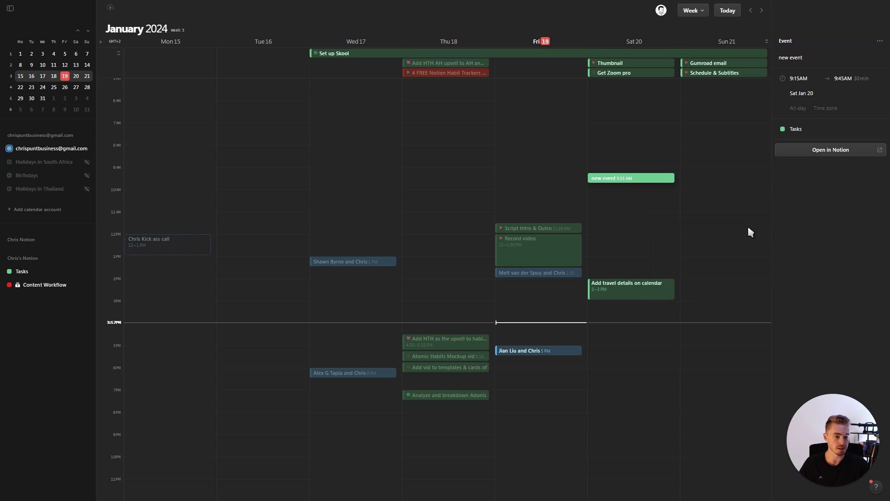
left_click(806, 123)
left_click(716, 185)
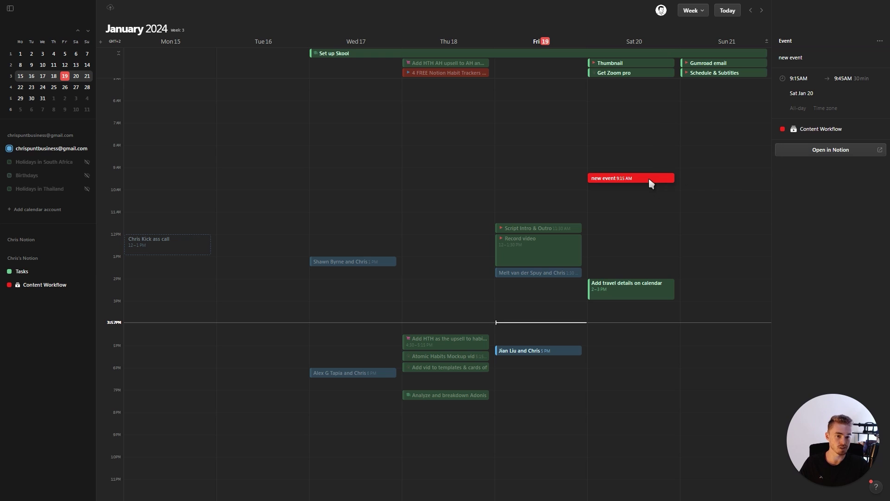
Step: Confirm the event in Notion's YouTube view of the database, then return
key("alt+Tab")
scroll(194, 130, "up", 2)
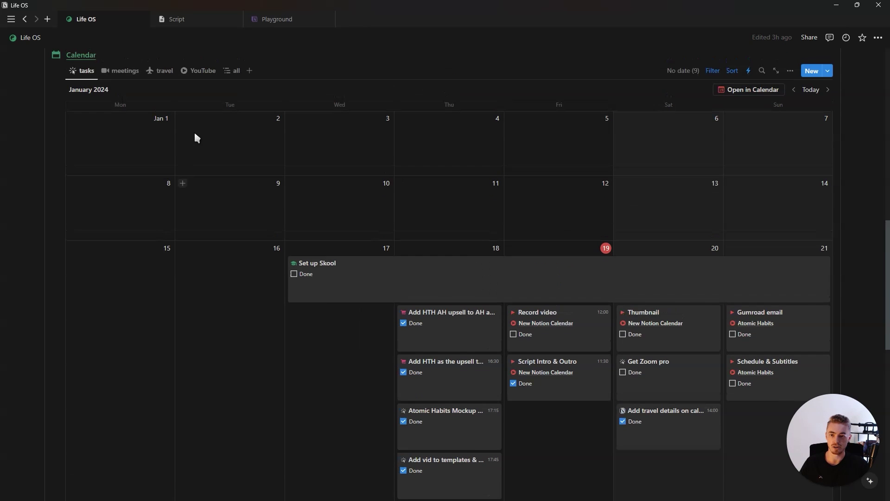
left_click(192, 69)
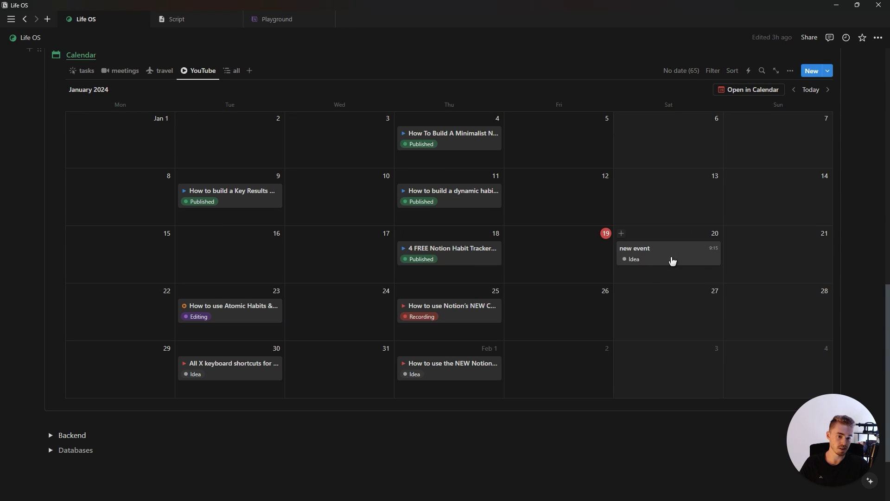
key("alt+Tab")
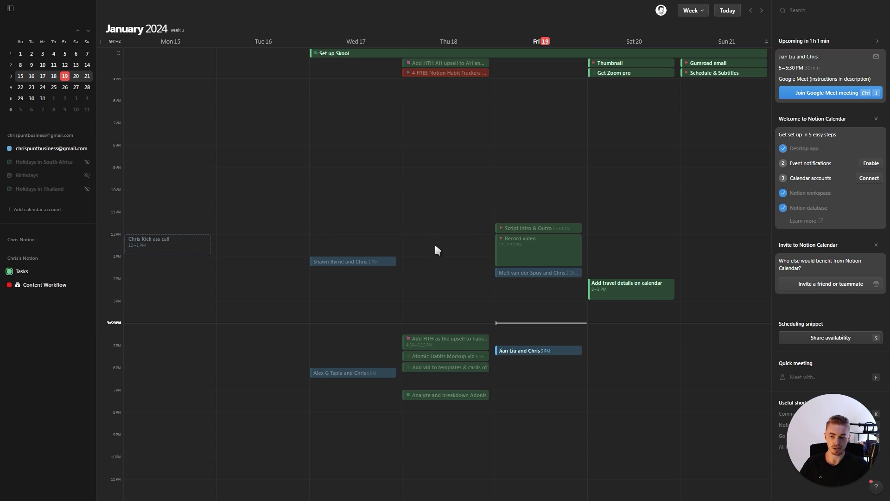
left_click_drag(447, 193, 439, 225)
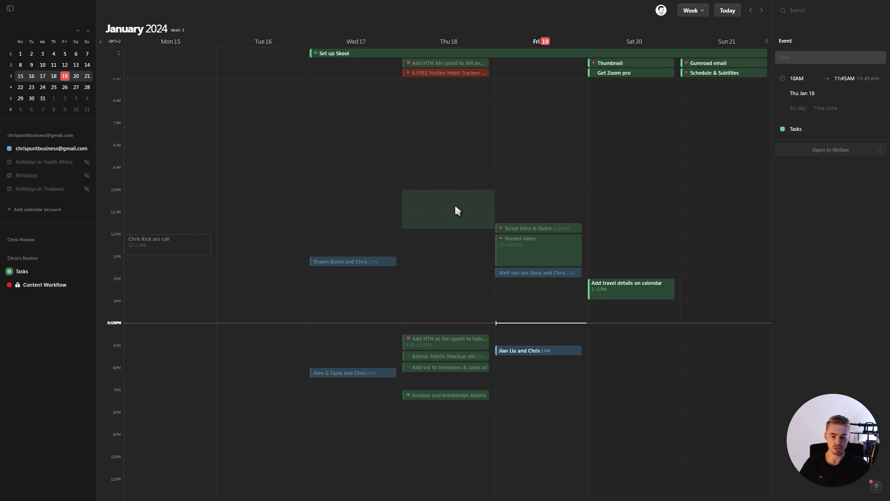
left_click(22, 285)
left_click(10, 149)
left_click(660, 174)
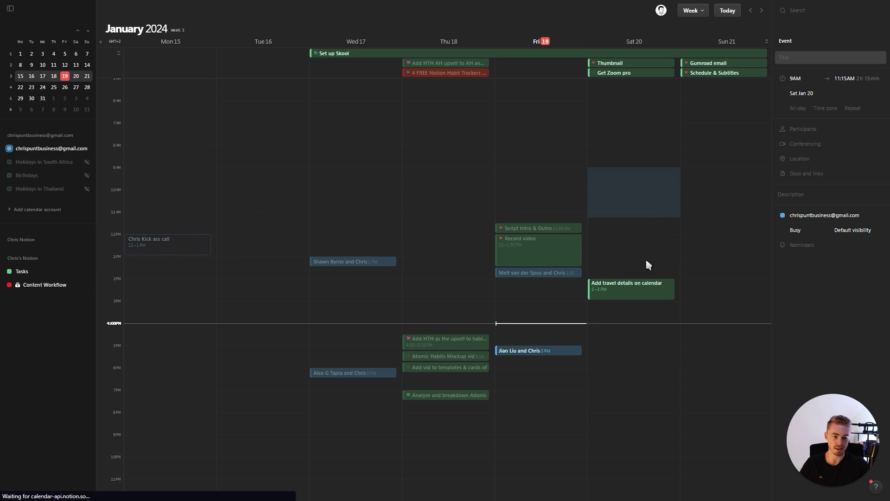
left_click(645, 245)
left_click(12, 285)
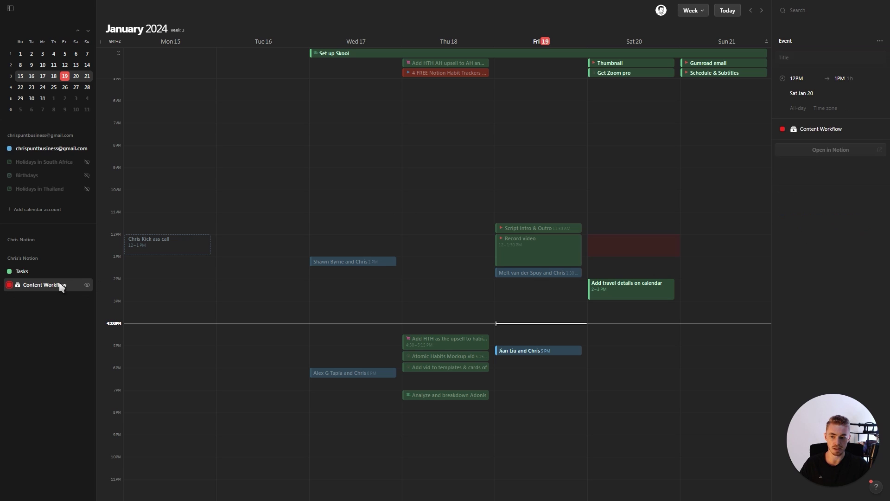
left_click(465, 179)
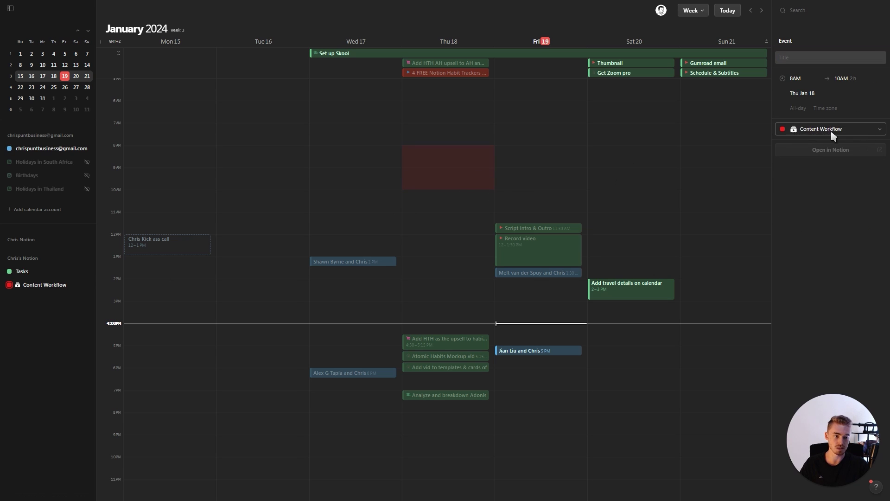
left_click(437, 217)
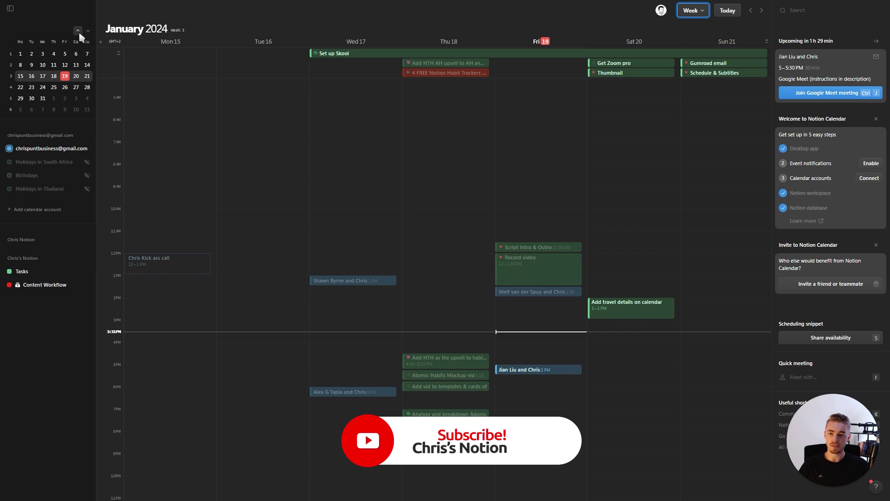
Step: Jump to the December 22 week via the mini calendar, then back to today
left_click(77, 31)
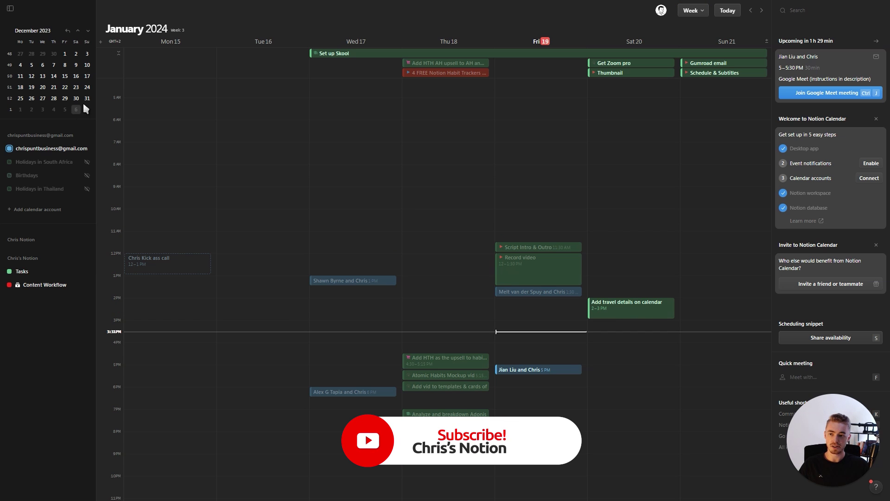
left_click(66, 87)
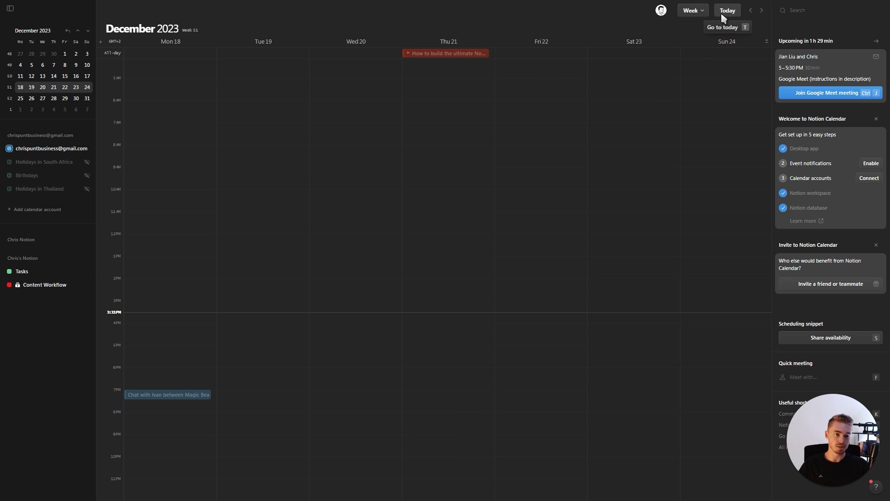
key("t")
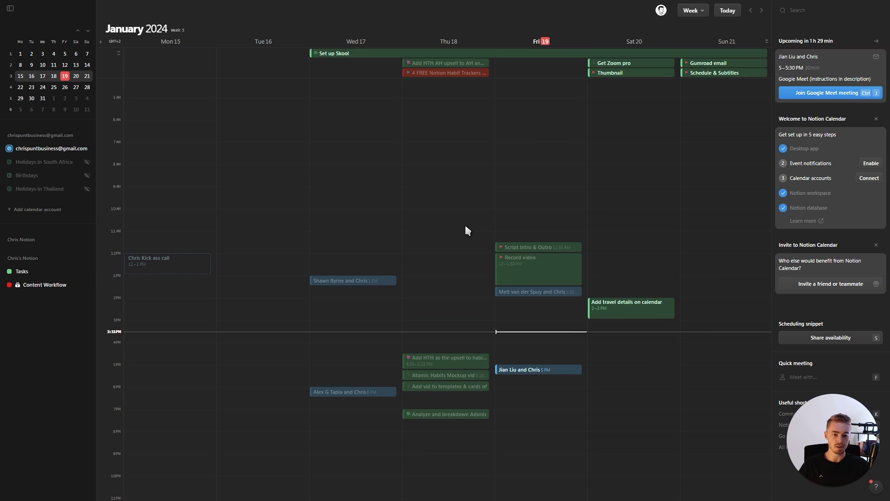
Step: Try Day view, return to Week view, and step forward and back to January 15–21
left_click(699, 13)
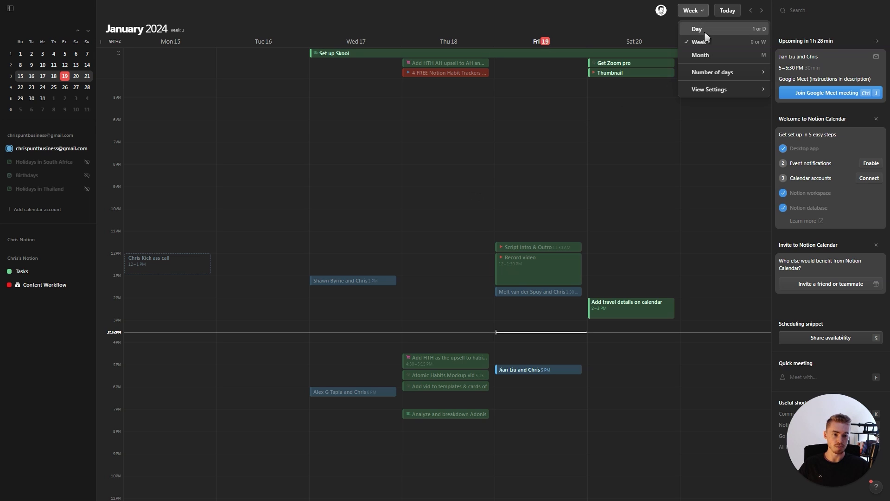
left_click(700, 29)
left_click(691, 11)
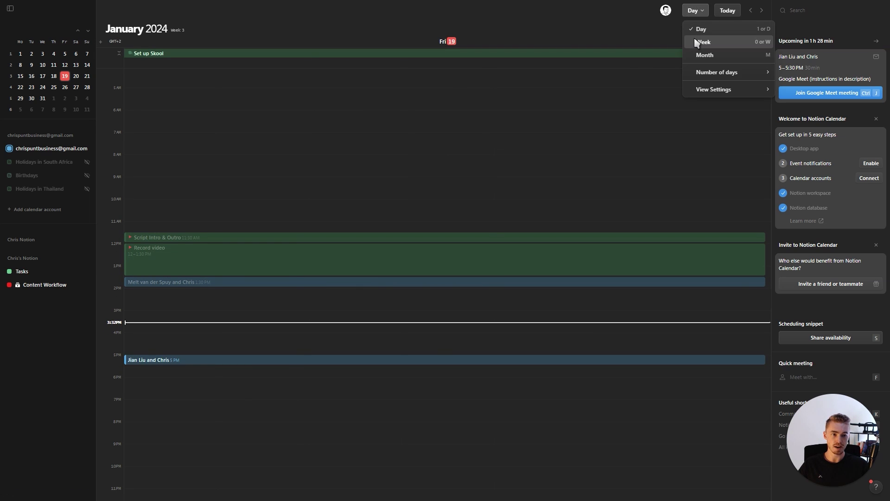
left_click(696, 42)
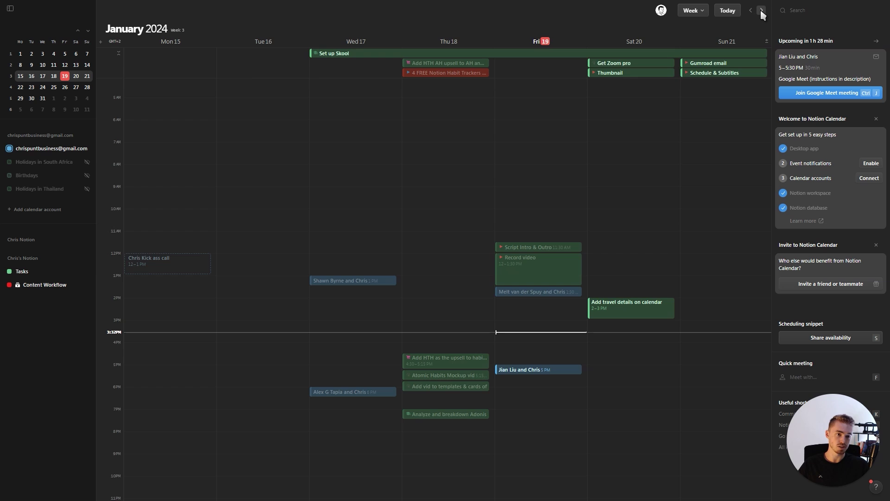
left_click(762, 13)
left_click(760, 12)
left_click(751, 13)
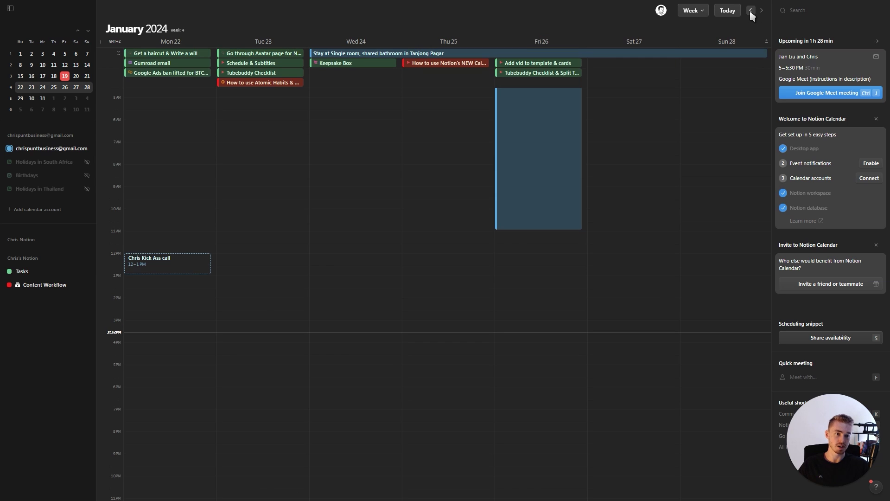
left_click(752, 11)
Step: Switch to Month view and flip between January and February, ending on January 2024
left_click(692, 10)
left_click(699, 56)
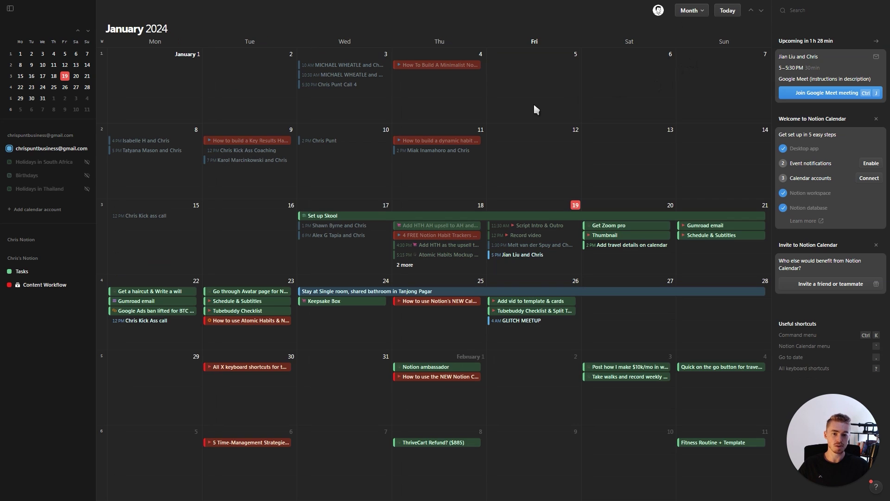
scroll(472, 302, "down", 6)
scroll(491, 299, "up", 2)
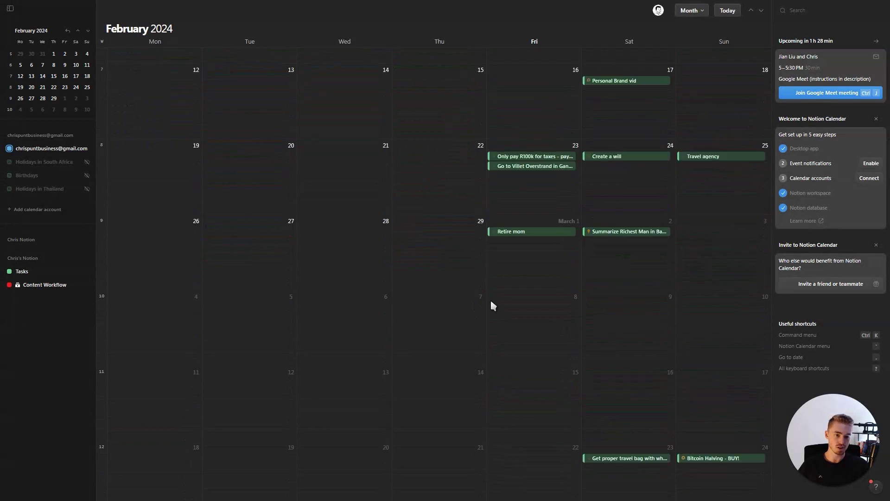
left_click(751, 12)
left_click(762, 12)
left_click(752, 12)
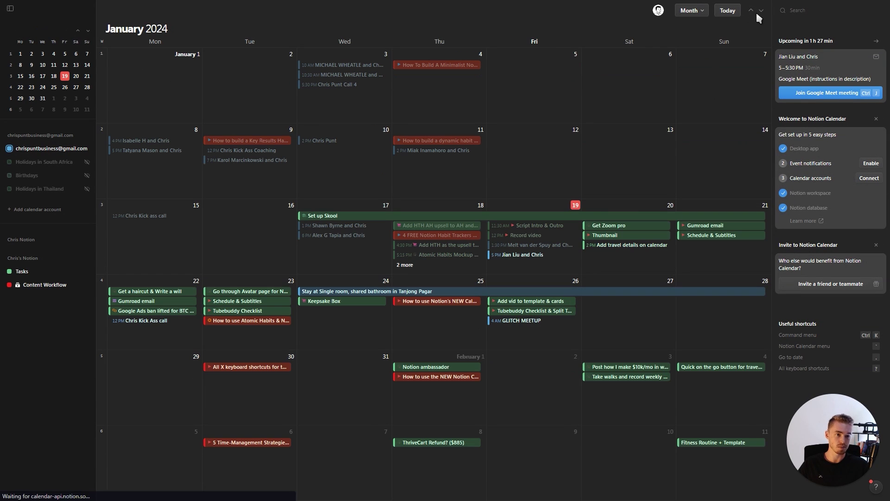
Step: Set the calendar to show 3 days, then 9 days, then a custom 15 days
left_click(699, 15)
mouse_move(713, 74)
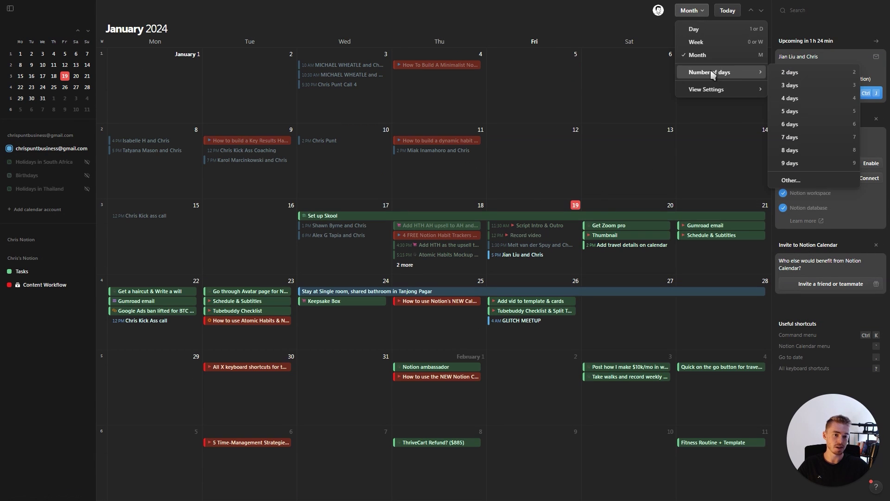
left_click(809, 86)
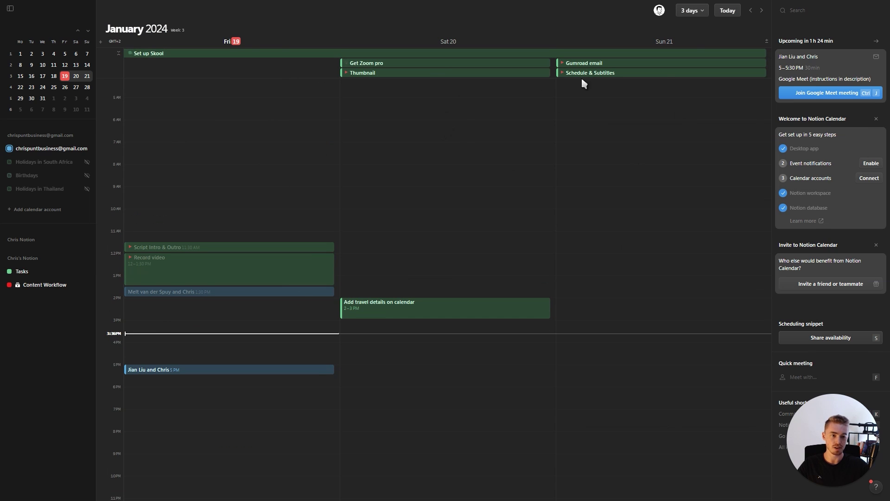
left_click(693, 14)
mouse_move(710, 72)
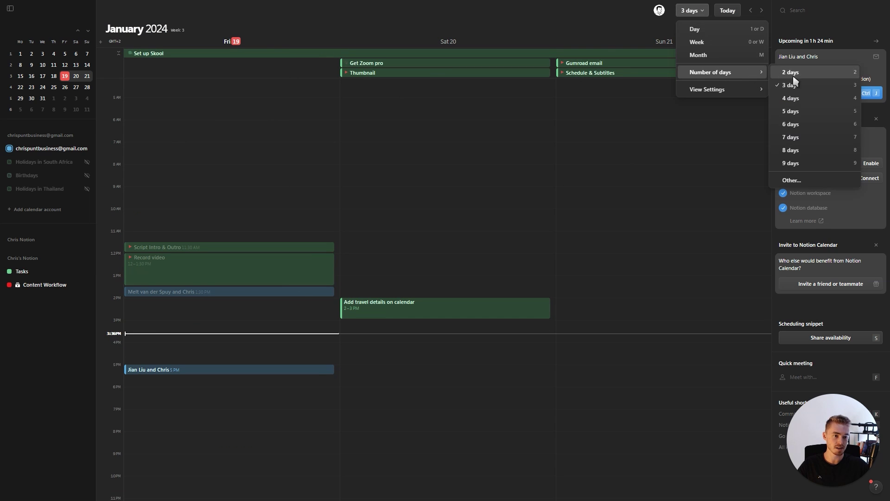
left_click(783, 163)
left_click(692, 10)
mouse_move(738, 74)
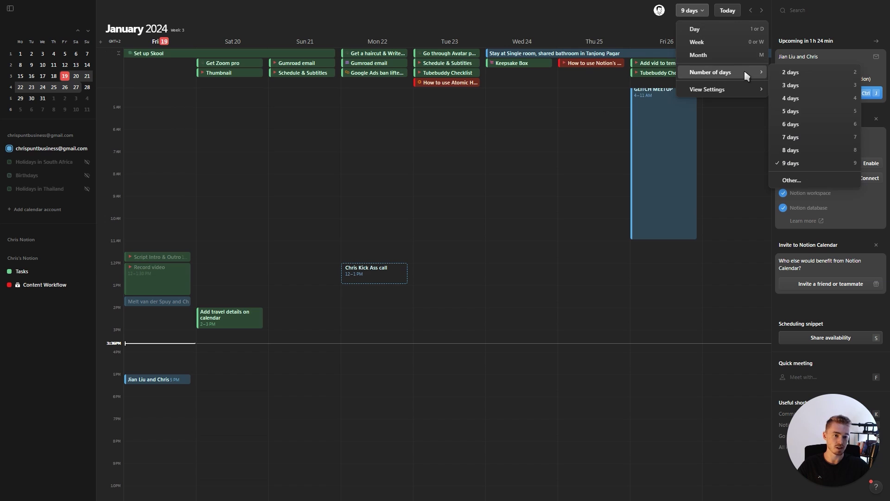
left_click(797, 186)
type("15")
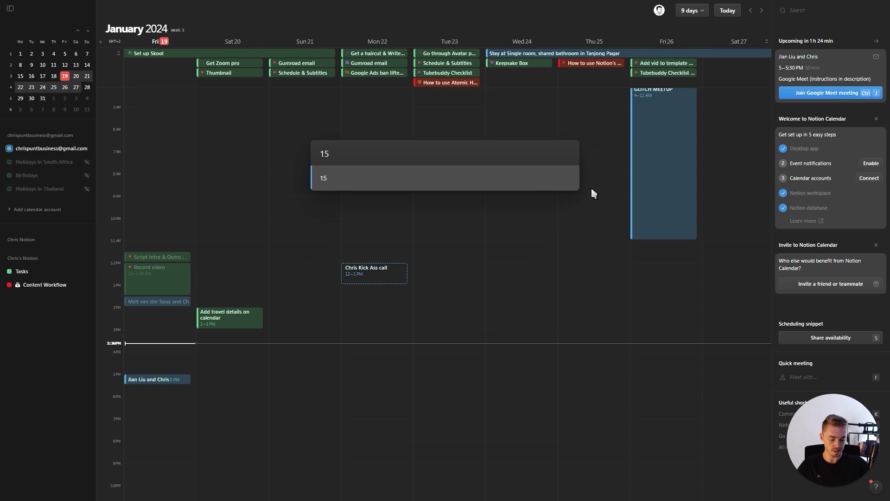
key("Return")
Step: Switch to month view and hide weekends and week numbers
key("m")
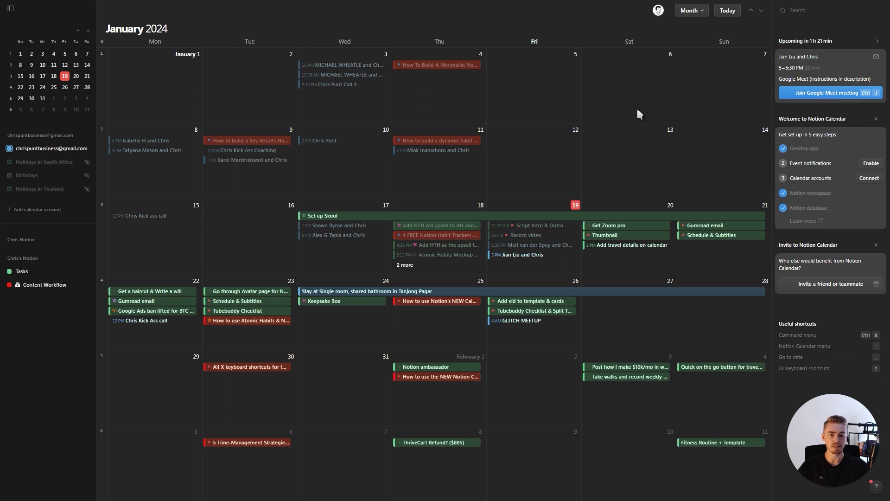
left_click(693, 11)
mouse_move(723, 89)
left_click(795, 89)
left_click(691, 11)
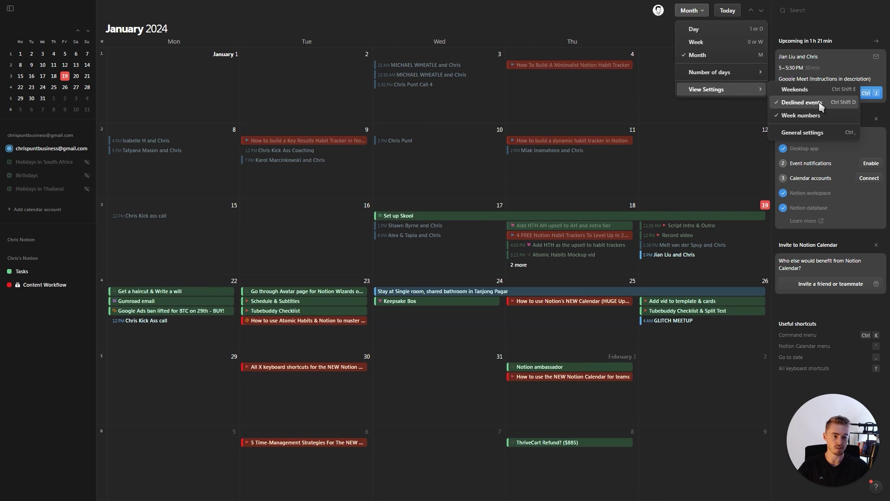
left_click(809, 117)
Step: Return to week view, then in Settings keep Monday as week start and Press T as Go to today
key("w")
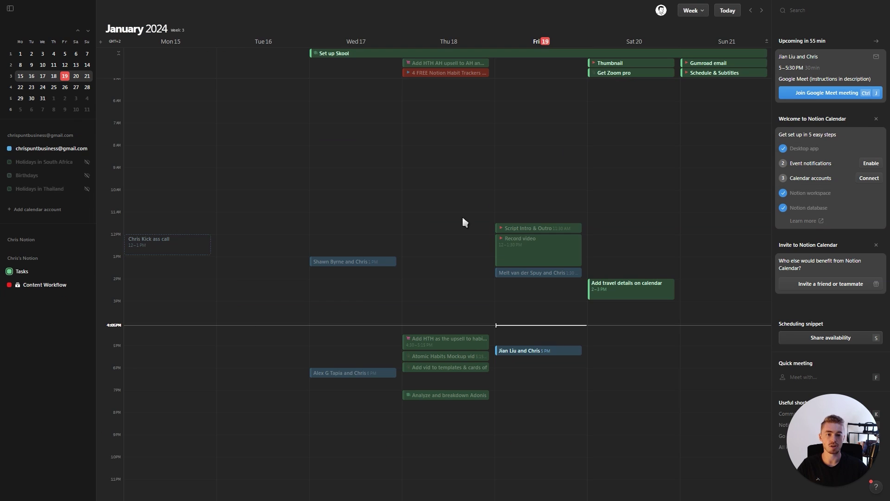
left_click(661, 10)
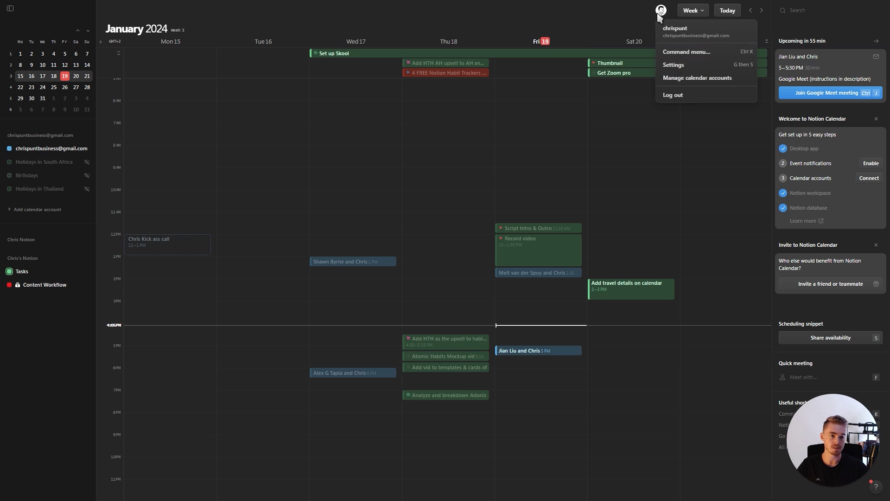
left_click(673, 64)
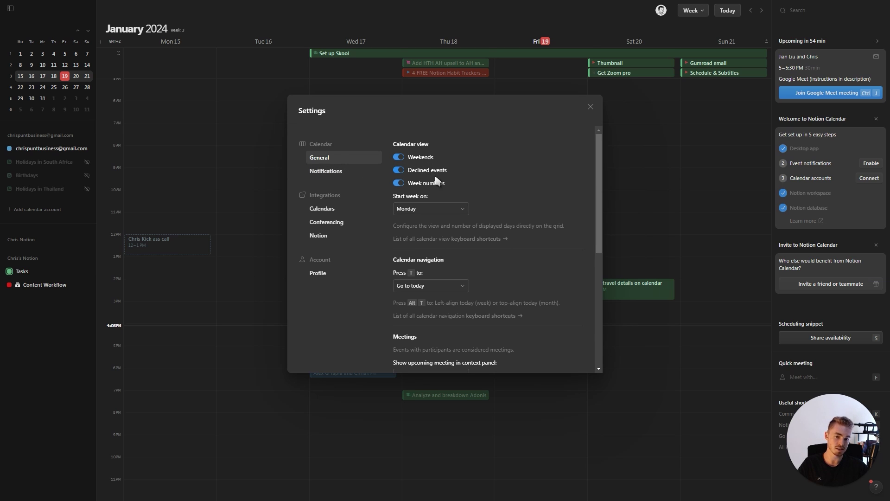
left_click(423, 205)
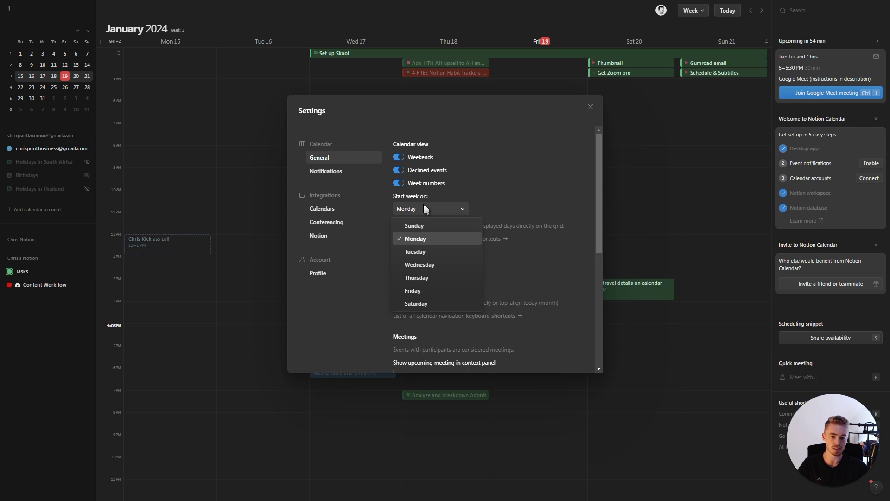
left_click(424, 241)
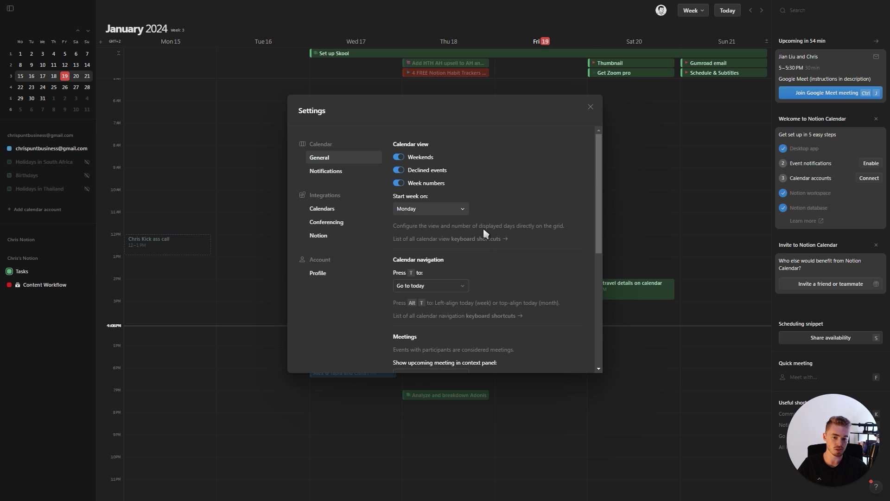
left_click(413, 285)
left_click(434, 317)
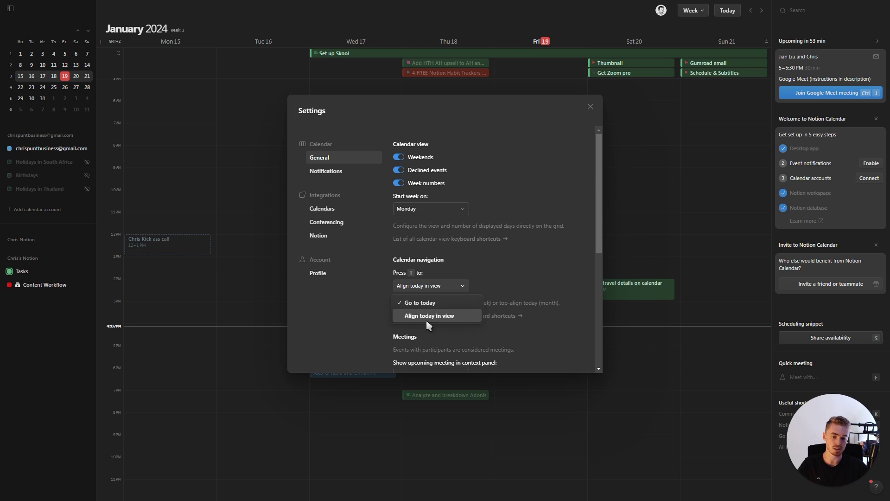
left_click(421, 302)
Step: Try a 30 min upcoming-meeting lead time, restore 4 hours, keep 12-hour time, then view Notifications
scroll(538, 254, "down", 3)
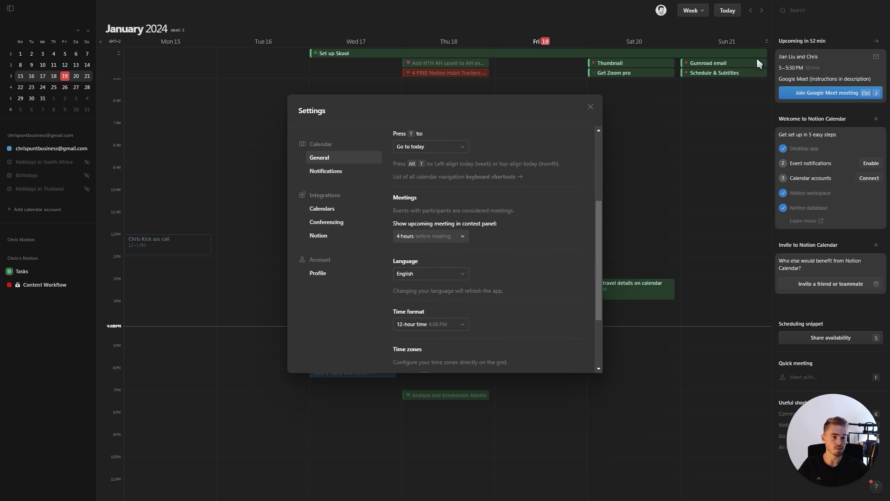
left_click(416, 235)
left_click(415, 254)
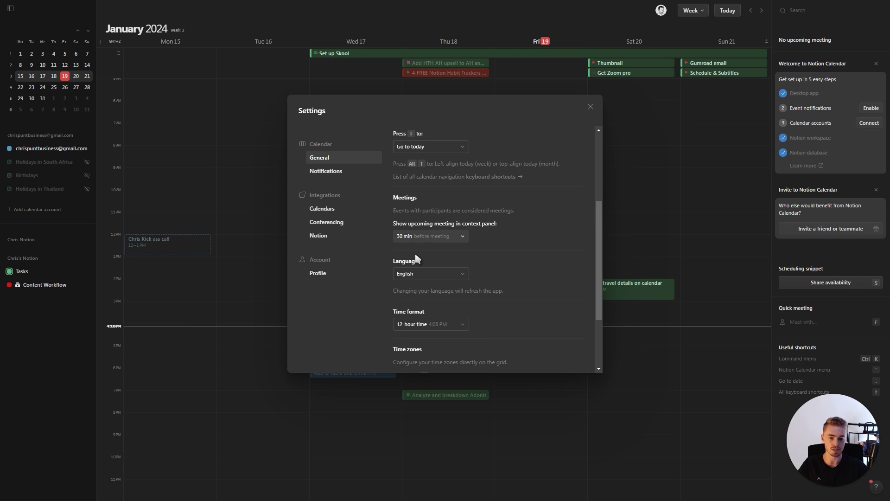
left_click(430, 237)
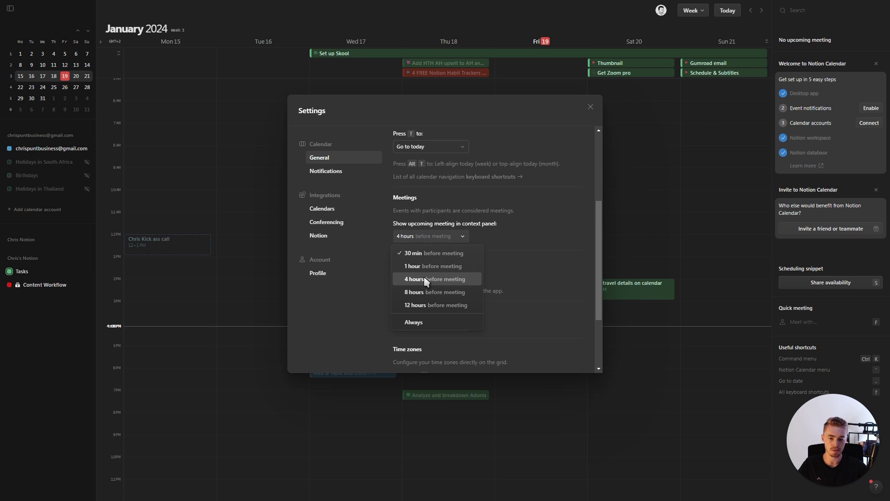
left_click(432, 279)
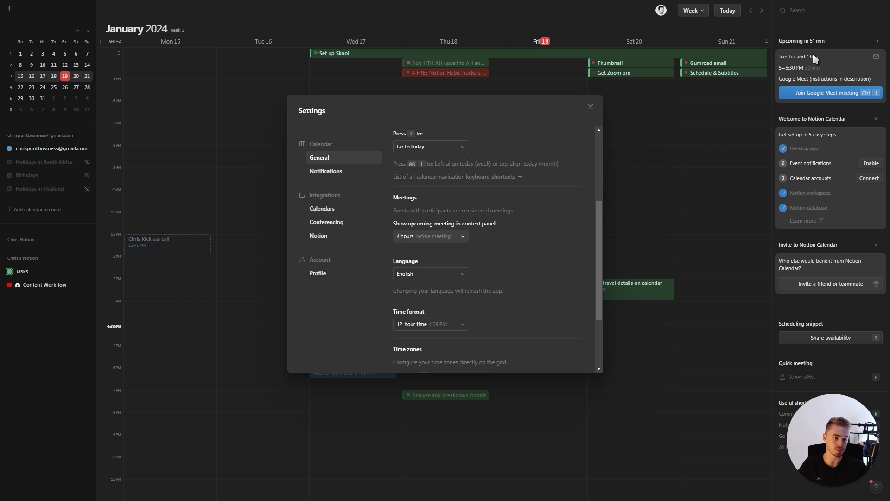
scroll(454, 277, "down", 2)
left_click(443, 233)
left_click(474, 229)
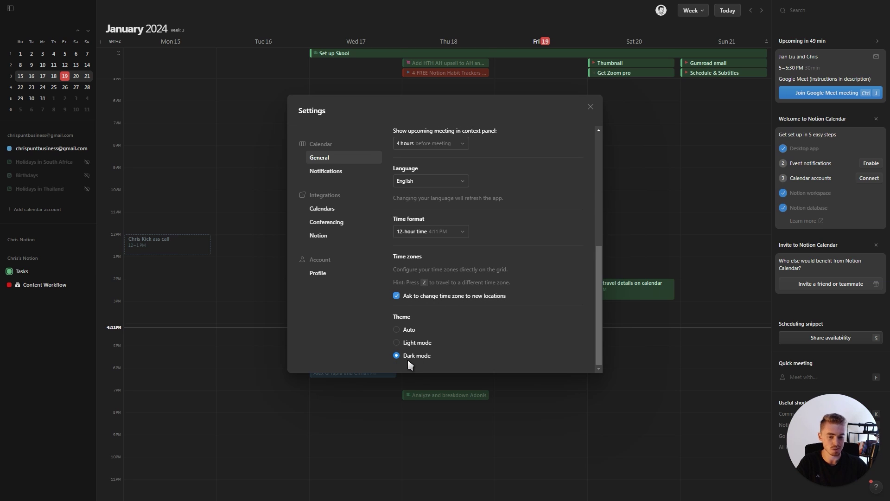
left_click(338, 173)
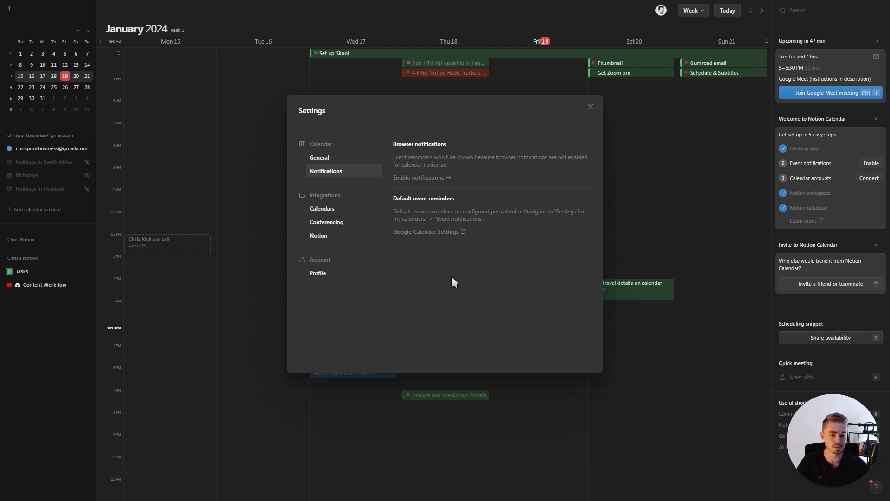
Step: Check the Calendars (default Tasks), Conferencing and Notion workspace defaults unchanged, then view Profile
left_click(358, 209)
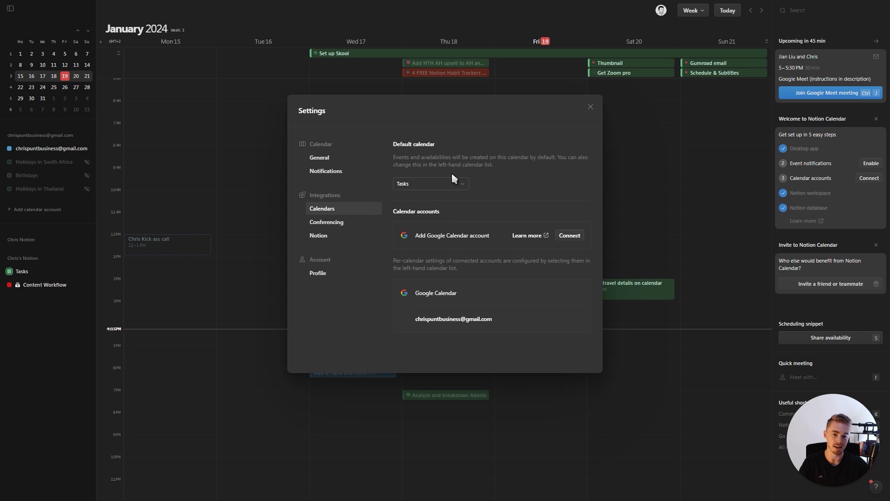
left_click(447, 183)
left_click(444, 238)
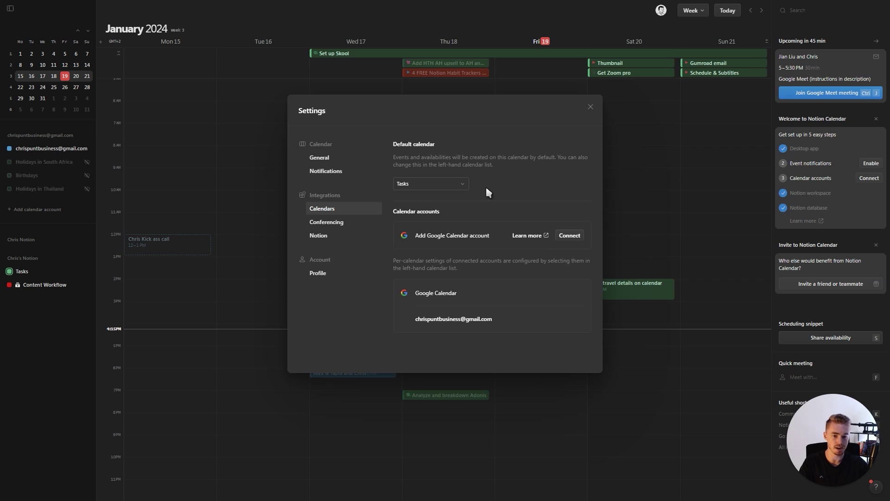
left_click(348, 223)
left_click(426, 201)
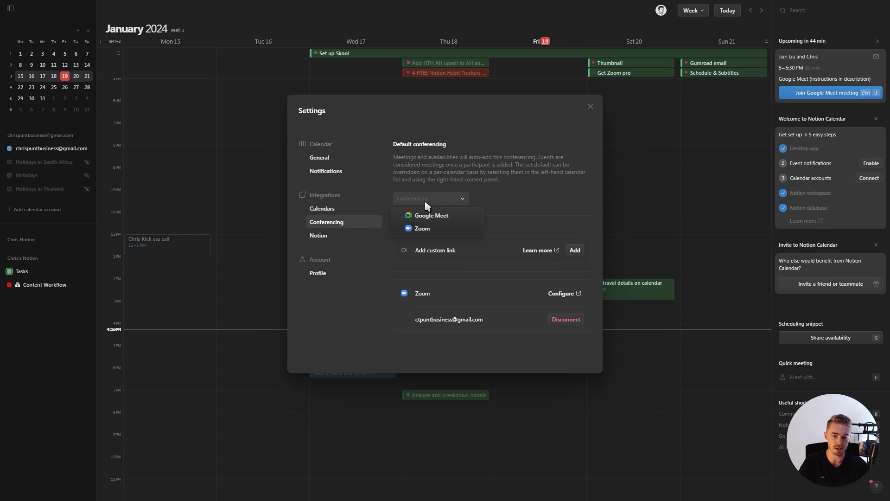
left_click(528, 199)
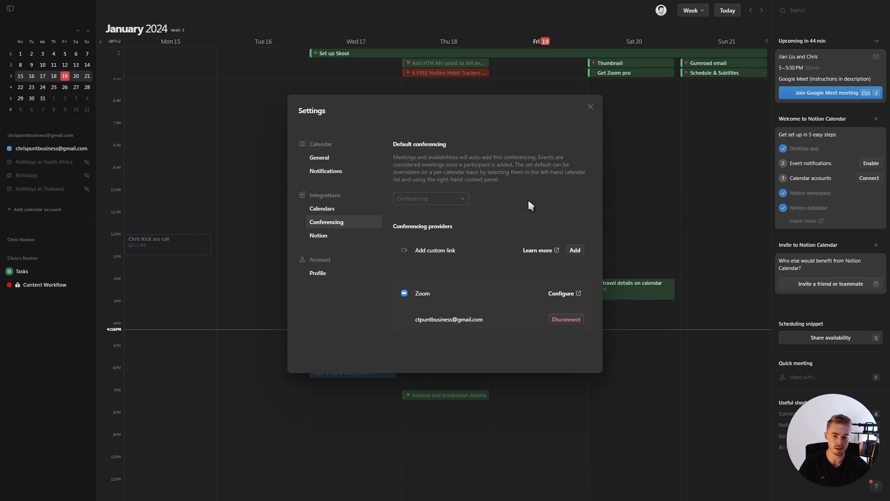
left_click(374, 235)
left_click(457, 186)
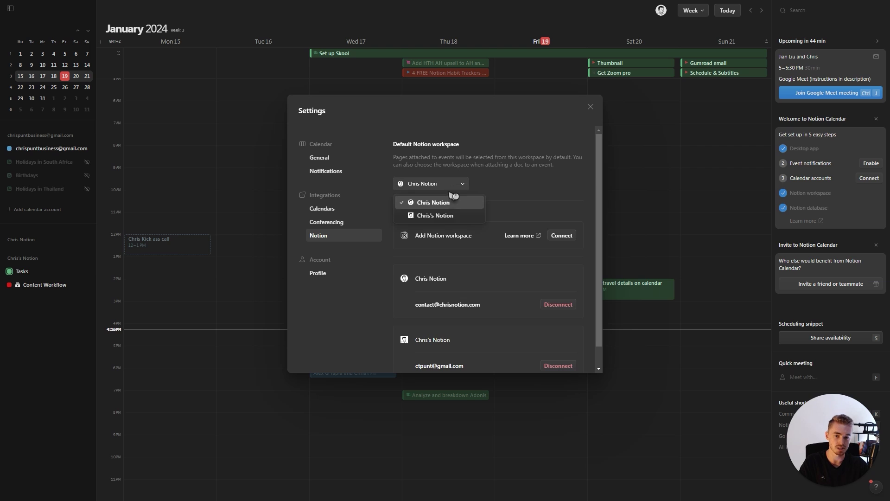
left_click(529, 190)
scroll(549, 262, "down", 1)
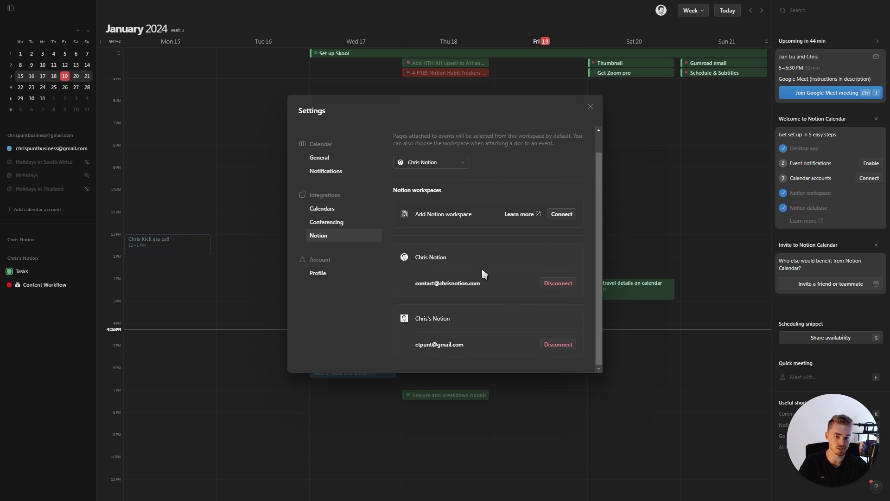
scroll(488, 213, "up", 1)
left_click(318, 273)
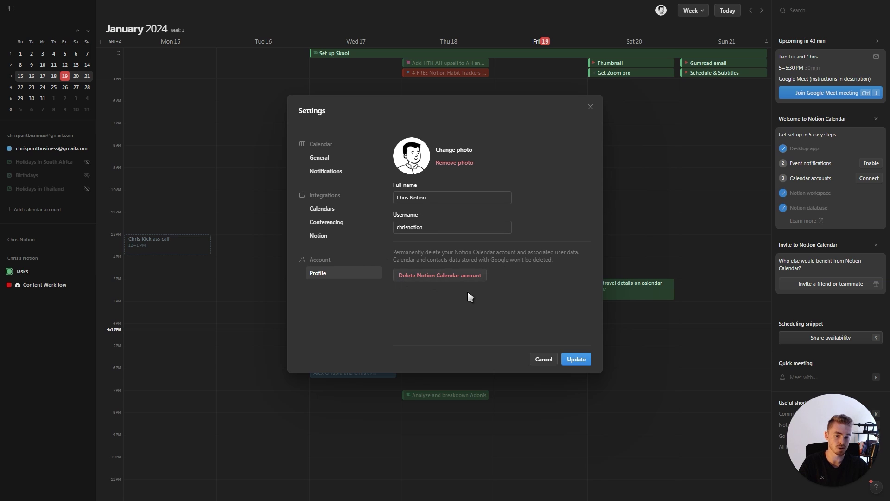
Step: Close Settings and dismiss the Welcome to Notion Calendar and Invite to Notion Calendar cards
key("Escape")
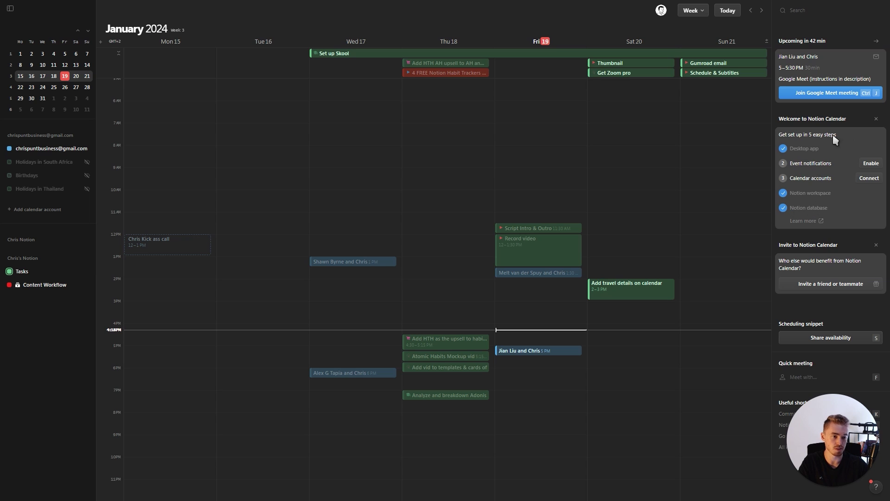
left_click(877, 119)
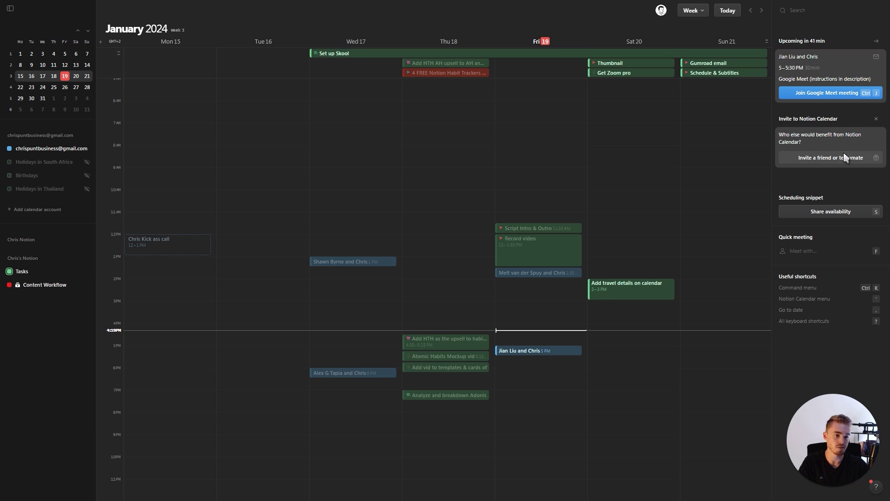
left_click(876, 120)
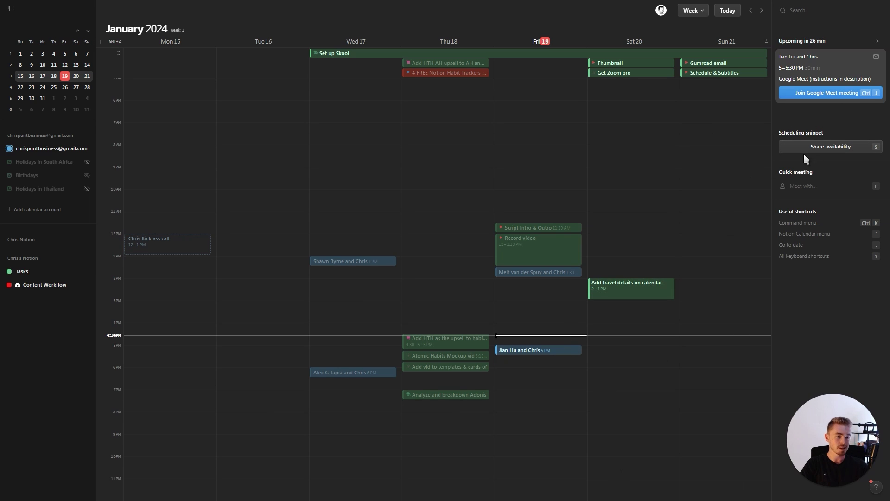
left_click(831, 147)
Step: Mark Friday 5:45–10:15PM, Saturday 3:15–10PM and Sunday 10:45AM–10PM as available
left_click_drag(536, 366, 531, 462)
left_click_drag(624, 309, 622, 455)
left_click_drag(726, 210, 714, 460)
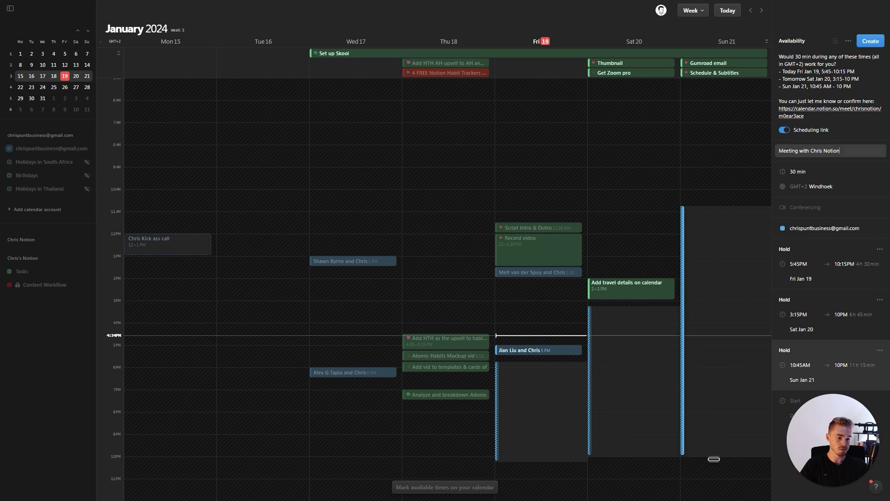
Step: Keep the 30 min duration, create and copy the snippet, and pick Saturday, January 20 for booking
left_click(841, 173)
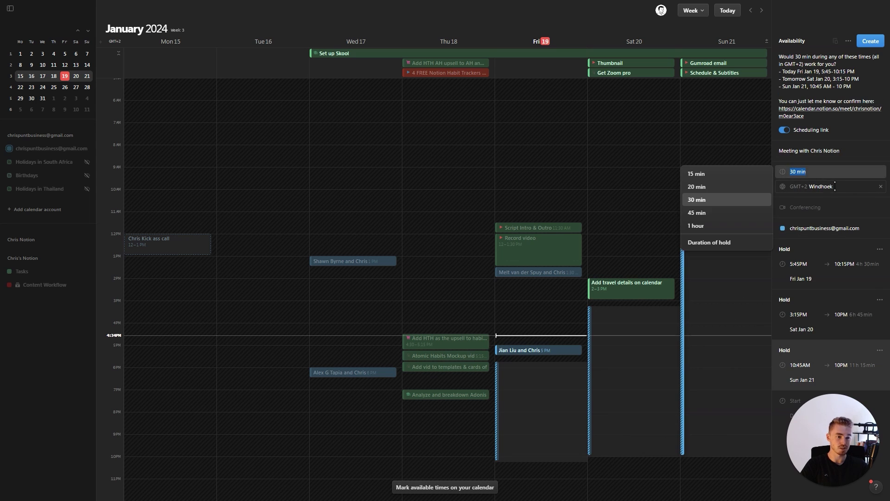
left_click(829, 186)
left_click(837, 155)
left_click(870, 41)
left_click_drag(806, 116, 781, 110)
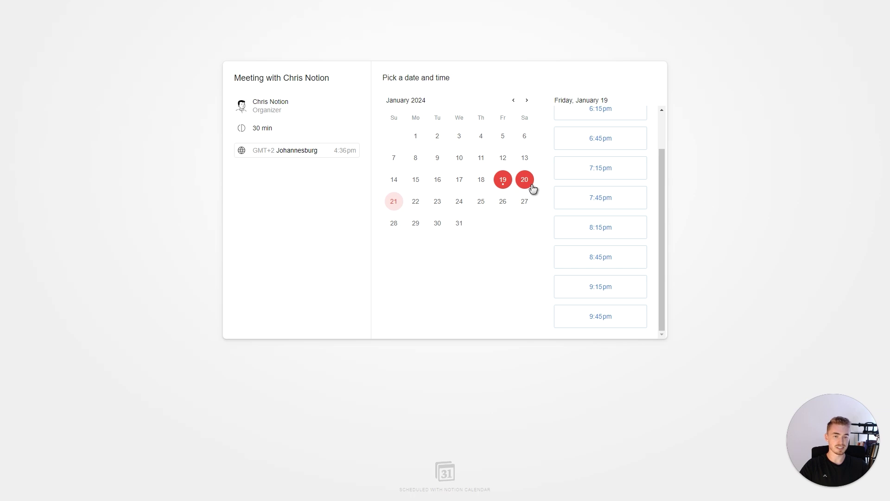
left_click(526, 183)
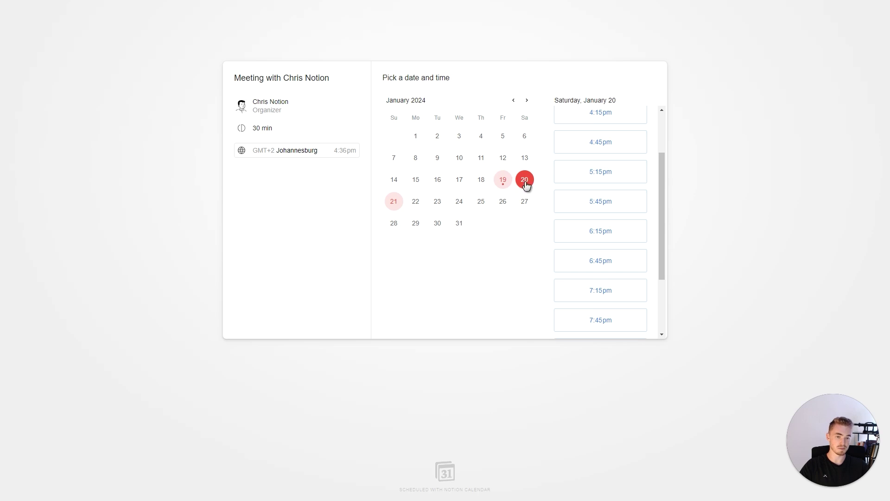
Step: Book the 6:15pm Saturday slot with the attendee's autofilled e-mail address
scroll(581, 225, "down", 1)
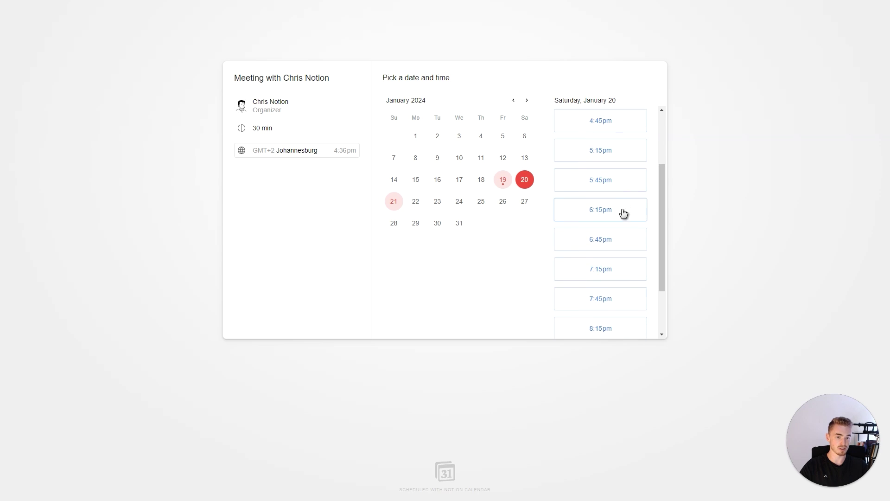
left_click(624, 212)
left_click(573, 126)
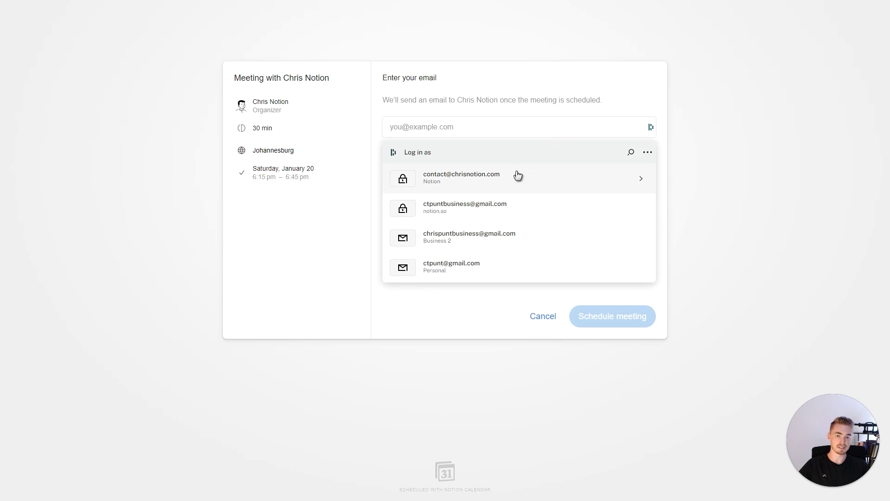
left_click(518, 174)
left_click(616, 315)
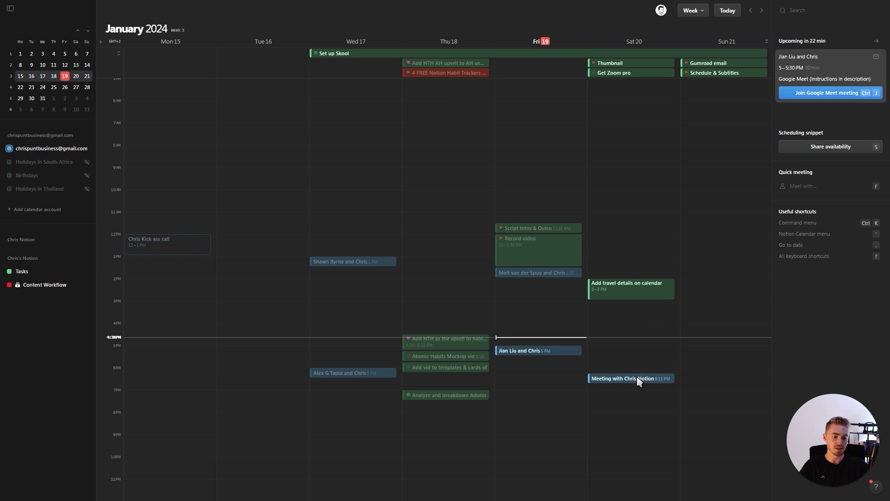
Step: Open the booked 6:15 PM meeting's details, then close them
left_click(639, 379)
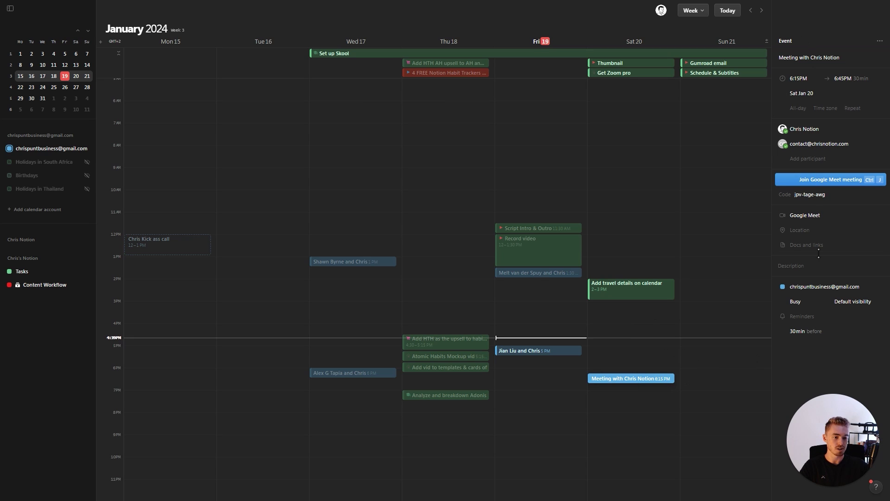
mouse_move(839, 186)
key("Escape")
Step: Create a quick Saturday 5 PM meeting with the suggested contact and send the invite
left_click(821, 187)
type("notion")
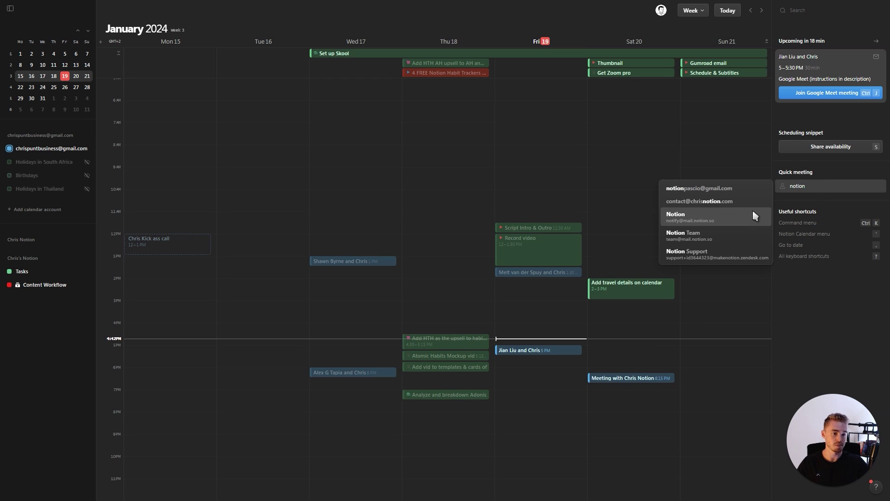
left_click(745, 220)
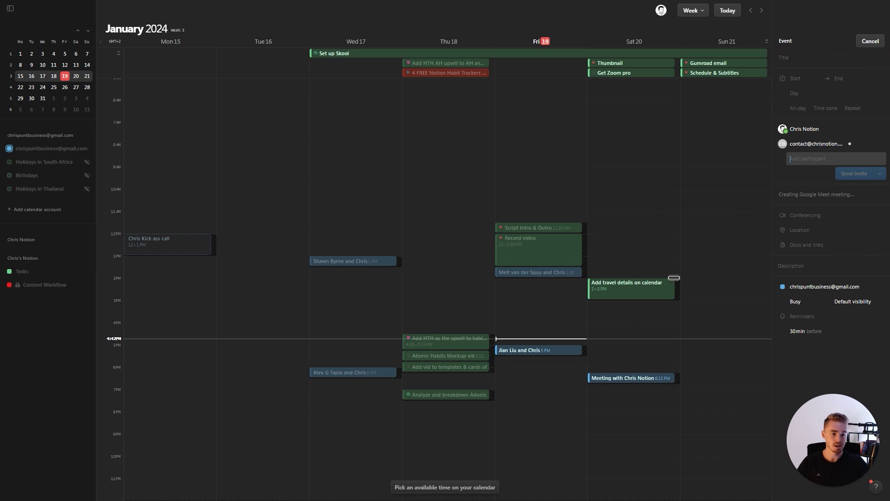
left_click(638, 351)
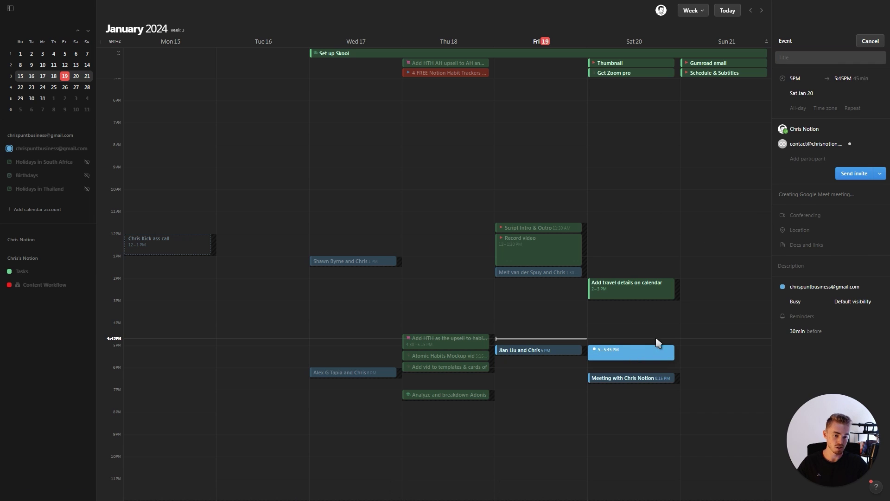
left_click(855, 175)
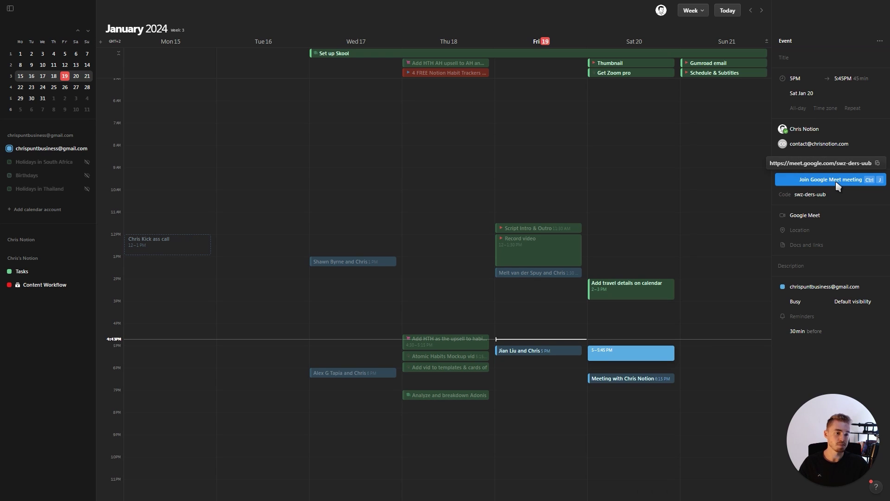
Step: Delete the new Saturday 5–5:45 PM quick meeting
left_click(880, 41)
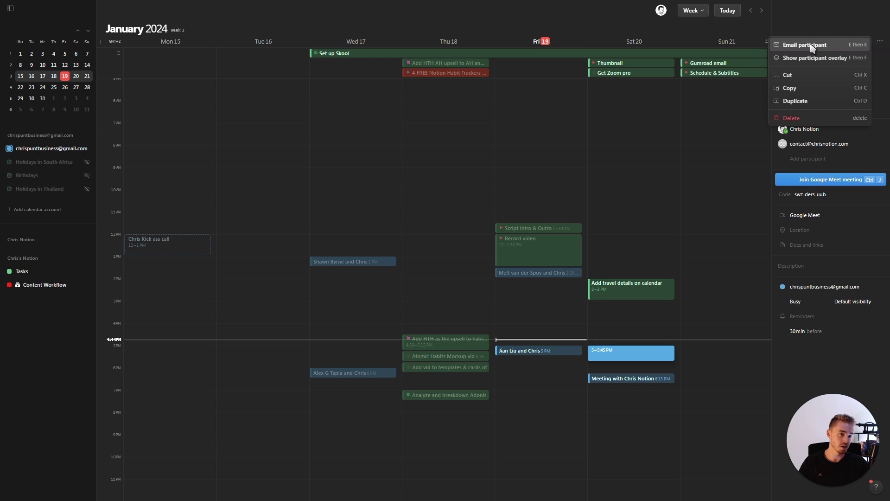
key("Delete")
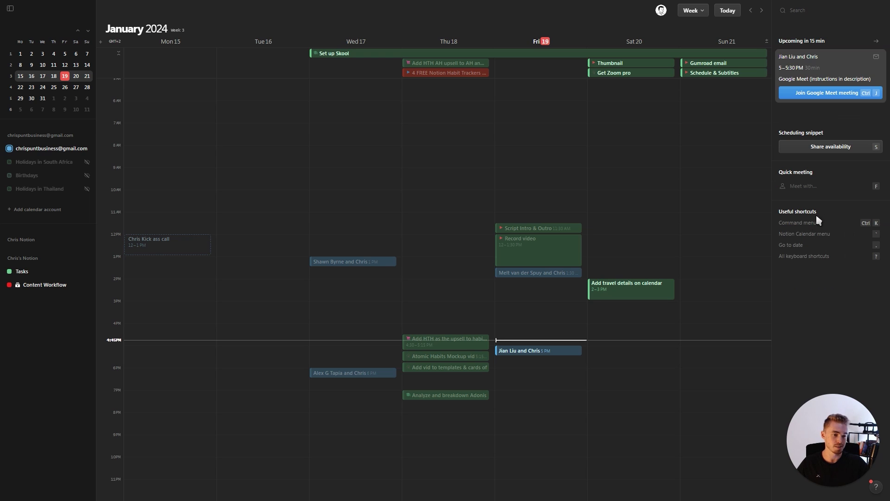
key("ctrl+k")
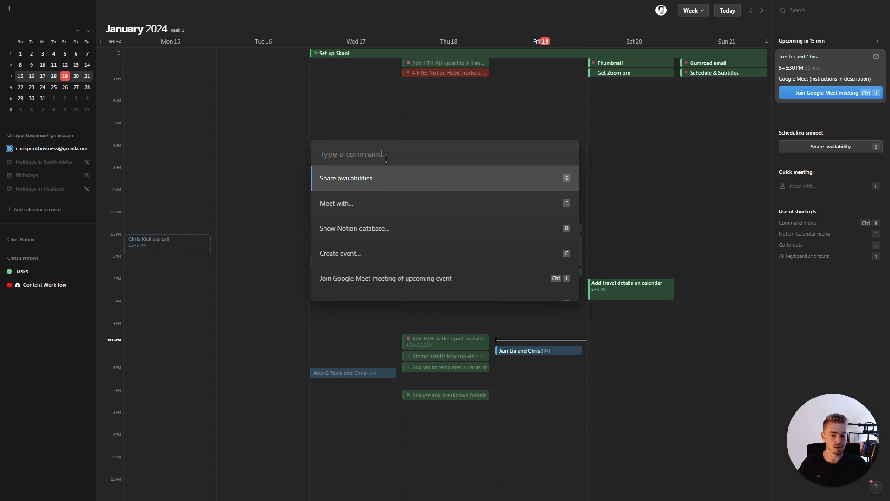
Step: Scroll through the command menu's list, from Share availability to showing or hiding calendars
scroll(555, 177, "down", 10)
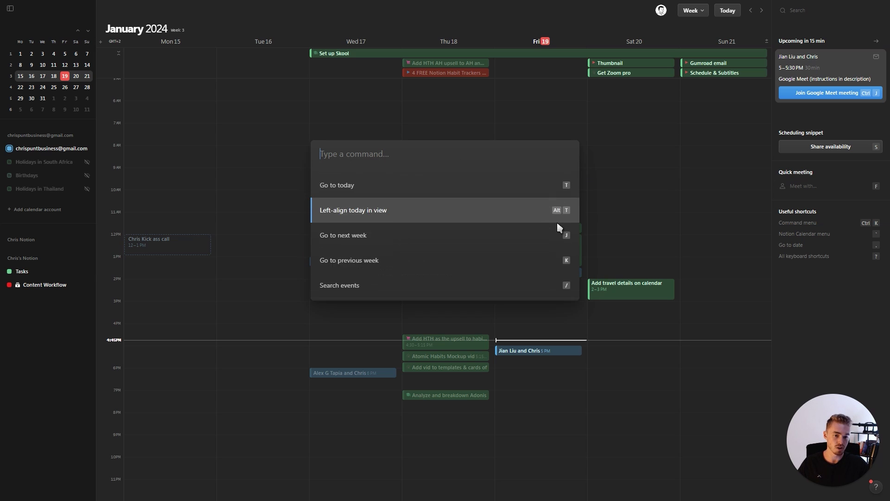
scroll(559, 227, "down", 10)
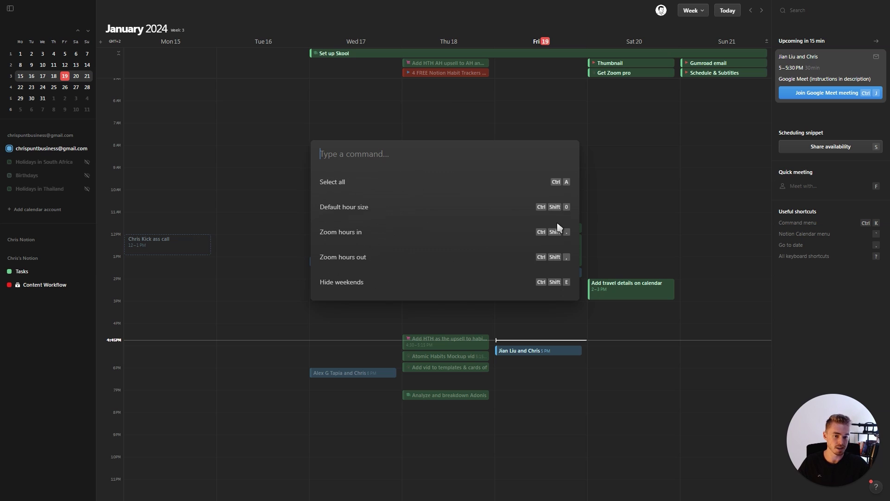
scroll(558, 222, "up", 8)
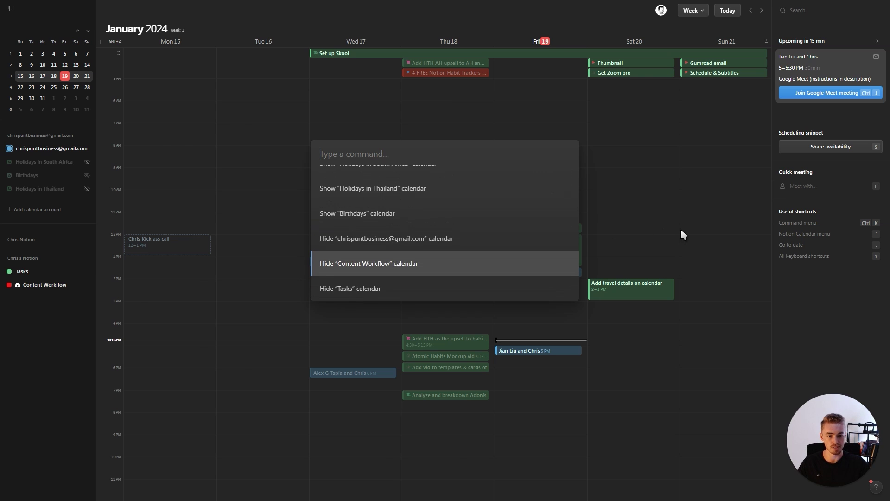